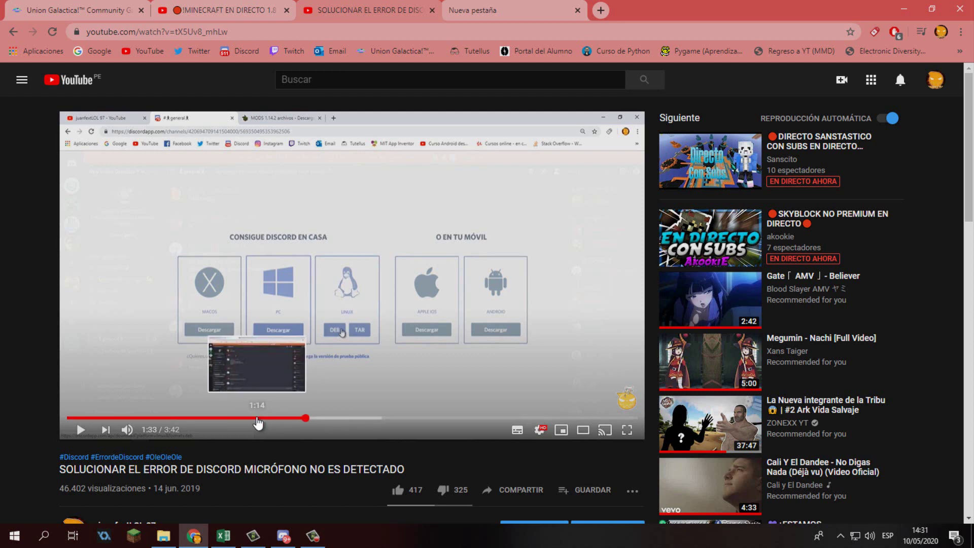
Step: Rewind the YouTube video to about 1:13, minimize the browser and switch to Discord
left_click(256, 417)
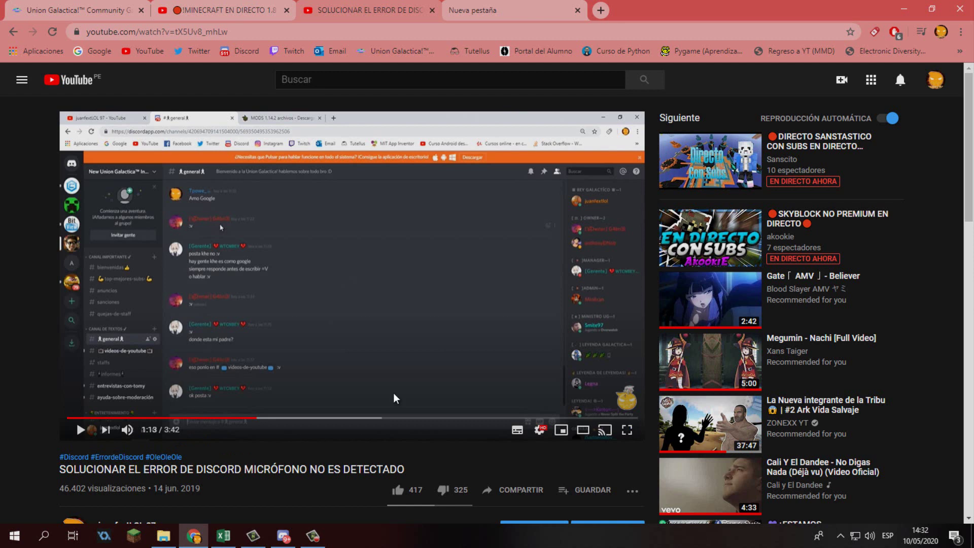
left_click(904, 9)
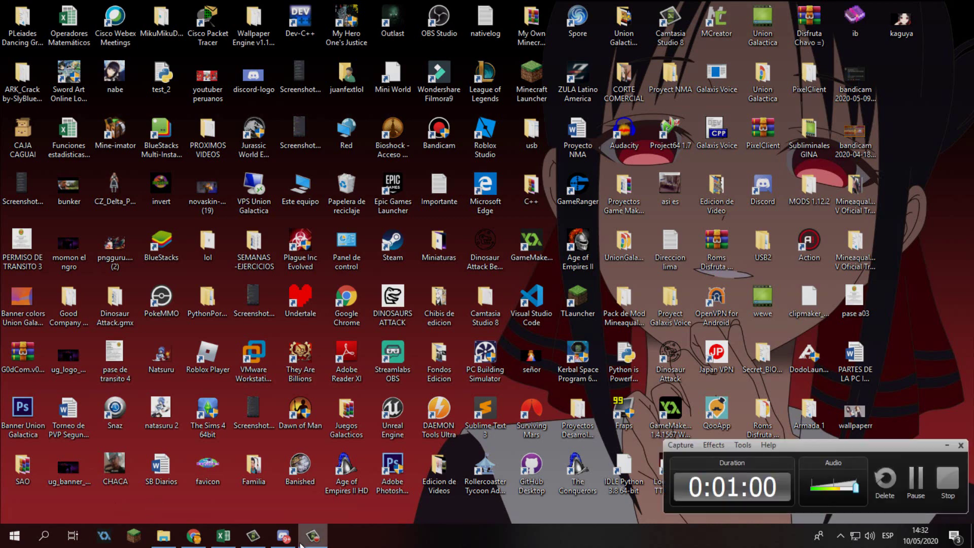
left_click(283, 536)
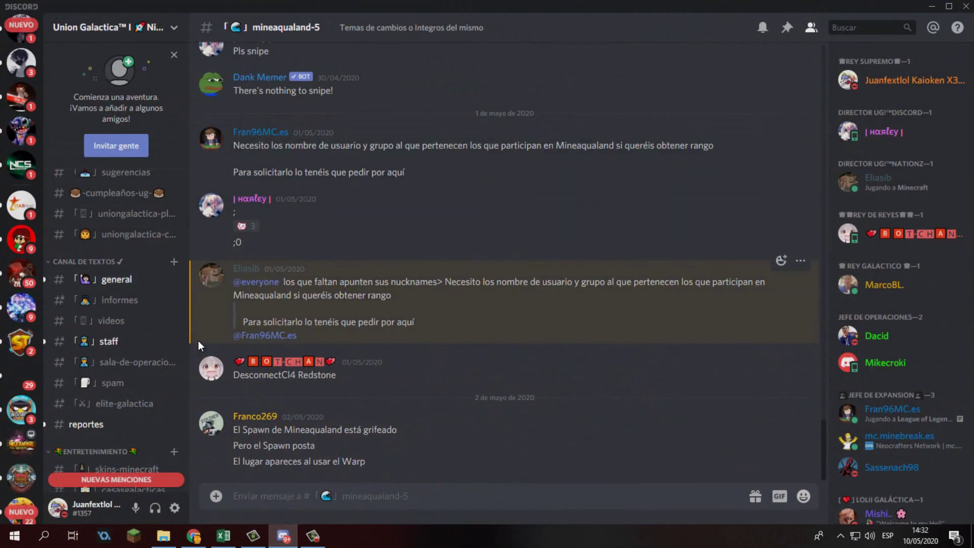
Step: Open the Voz y vídeo section of the user settings
scroll(11, 236, "down", 3)
scroll(52, 292, "up", 5)
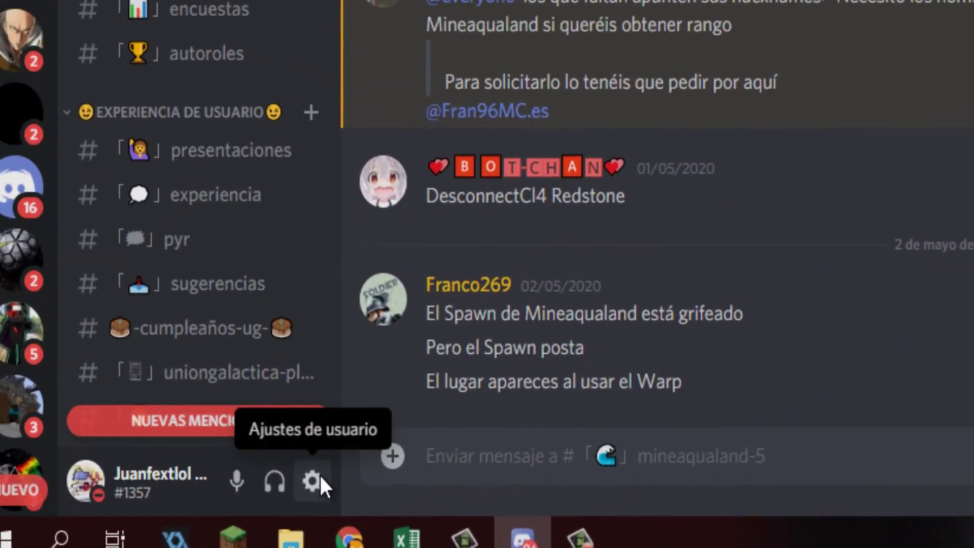
left_click(301, 472)
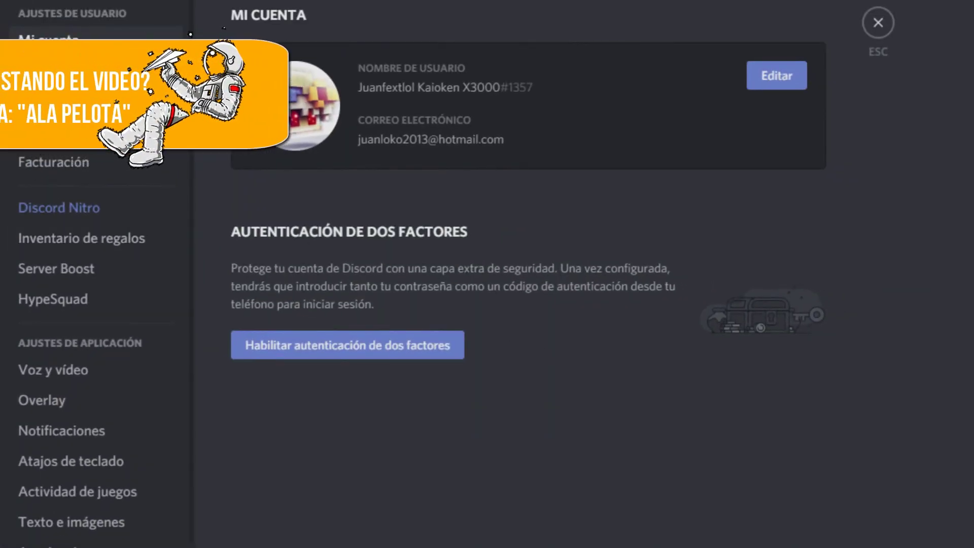
scroll(61, 304, "down", 2)
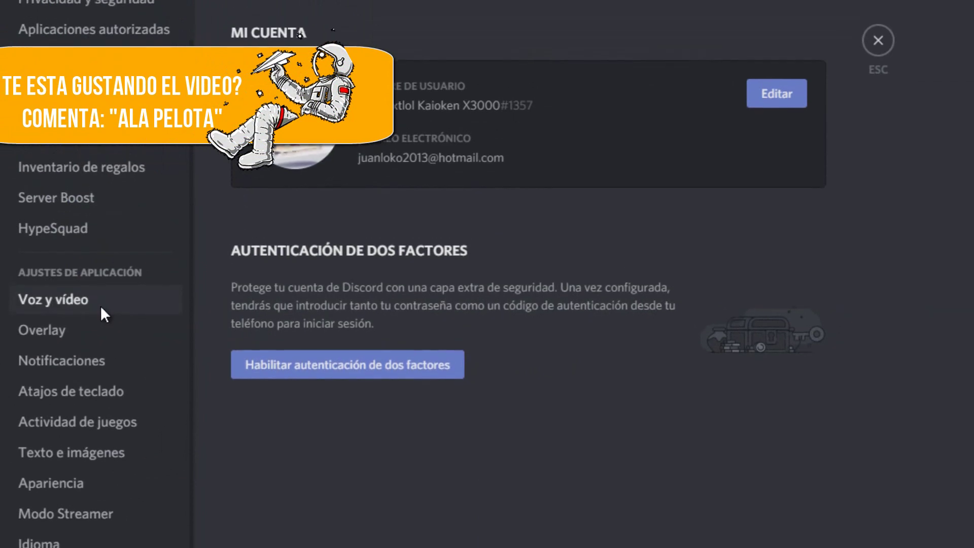
left_click(103, 315)
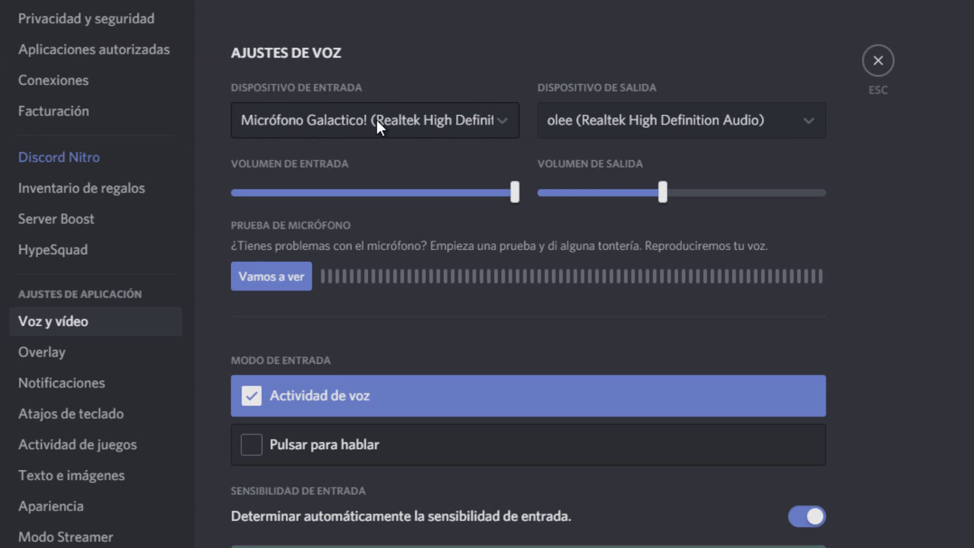
Step: Try the Default input device, then set the input device to Micrófono Galactico! (Realtek High Definition Audio)
left_click(376, 119)
left_click(346, 159)
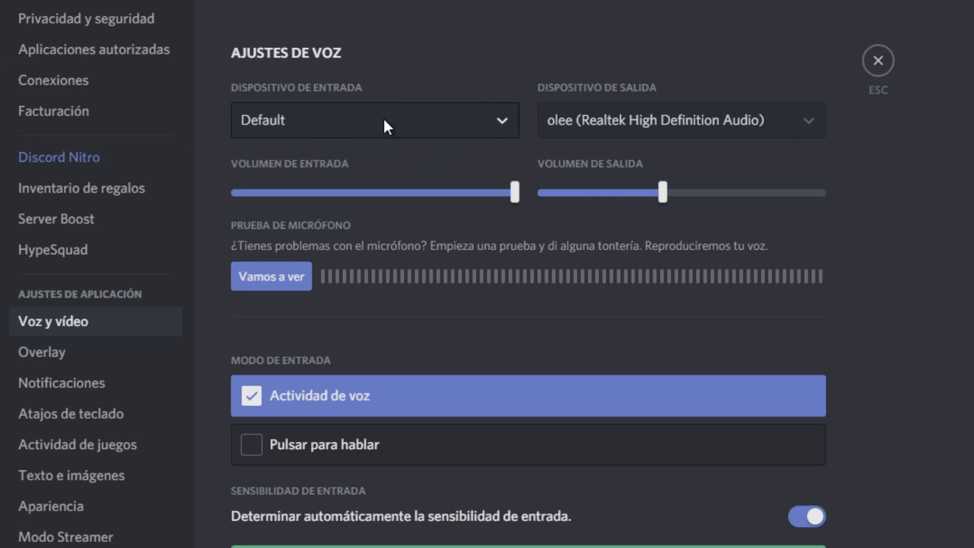
left_click(336, 127)
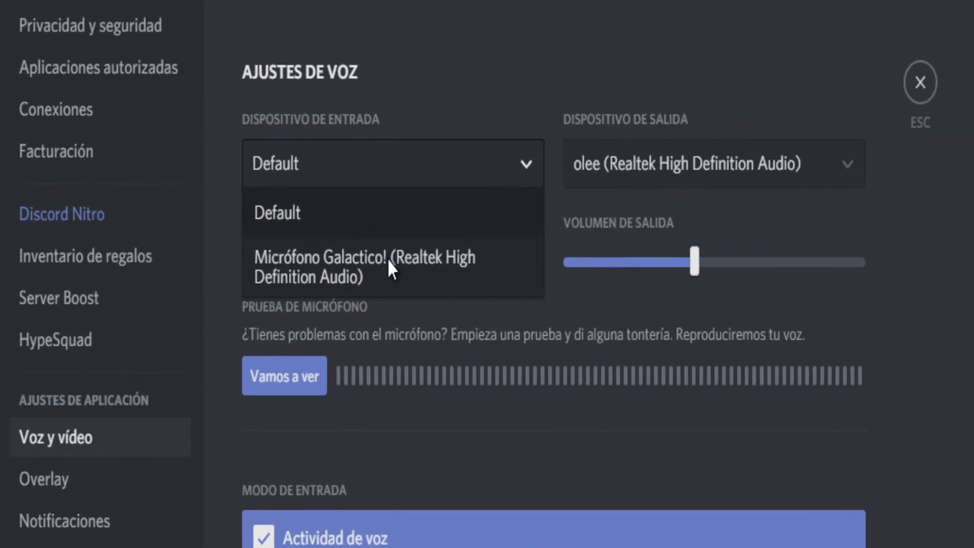
left_click(390, 269)
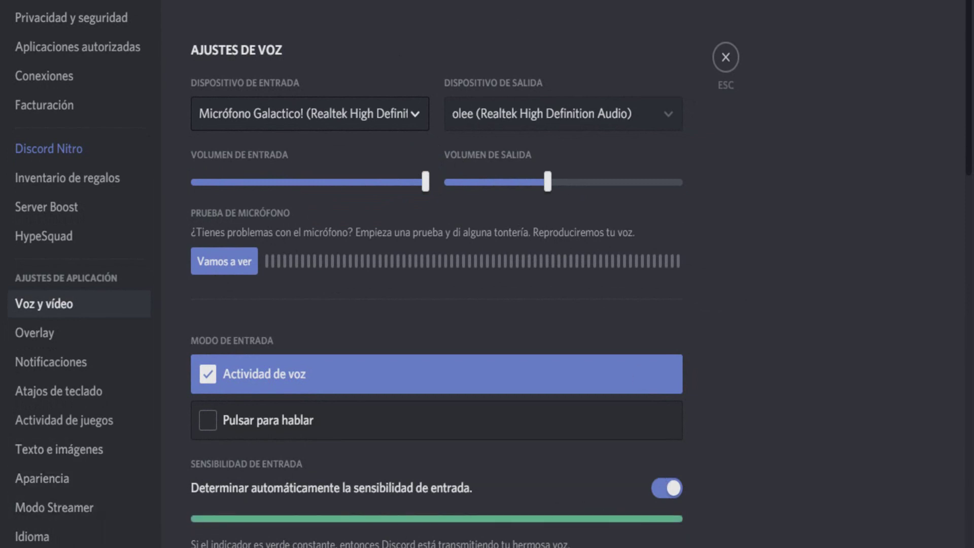
Step: Run and stop the microphone test, and select olee (Realtek High Definition Audio) as the output device
left_click(249, 263)
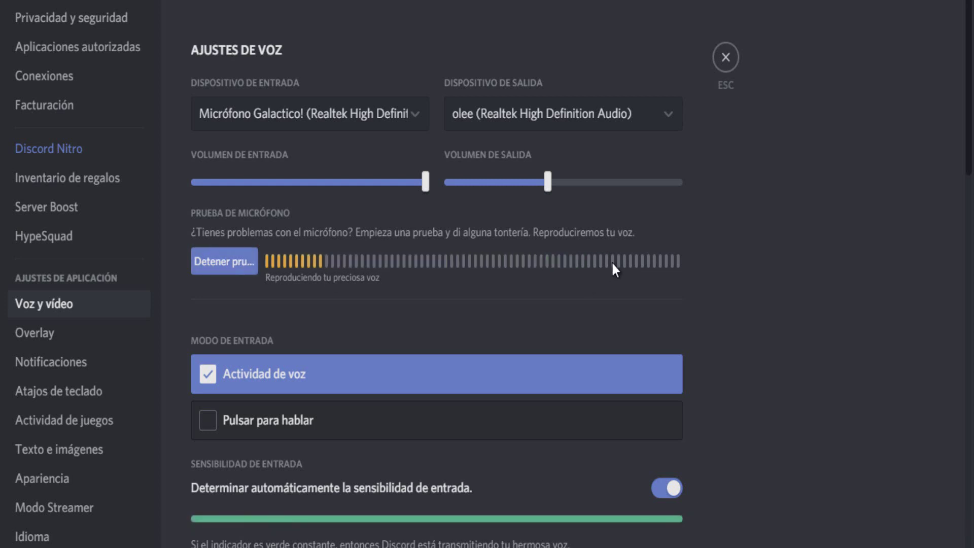
left_click(248, 266)
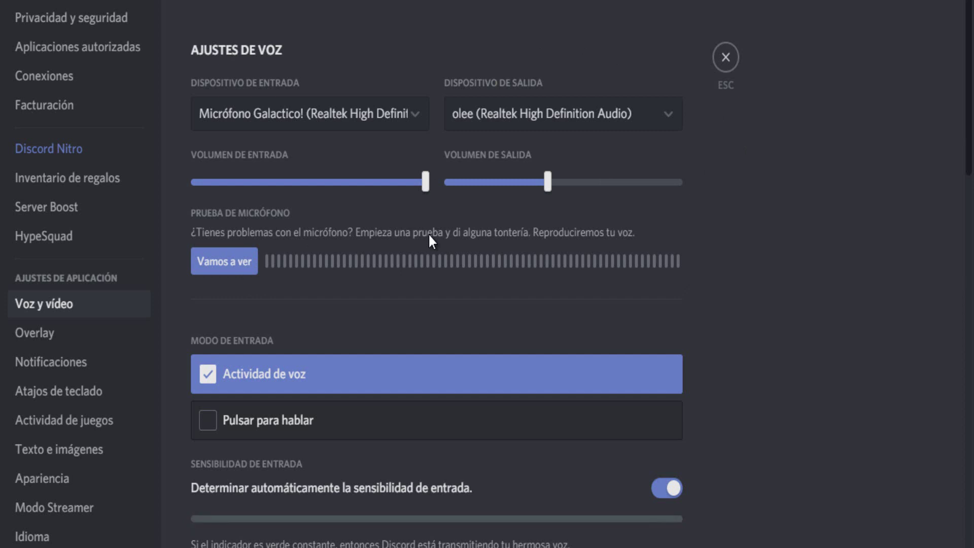
left_click(516, 120)
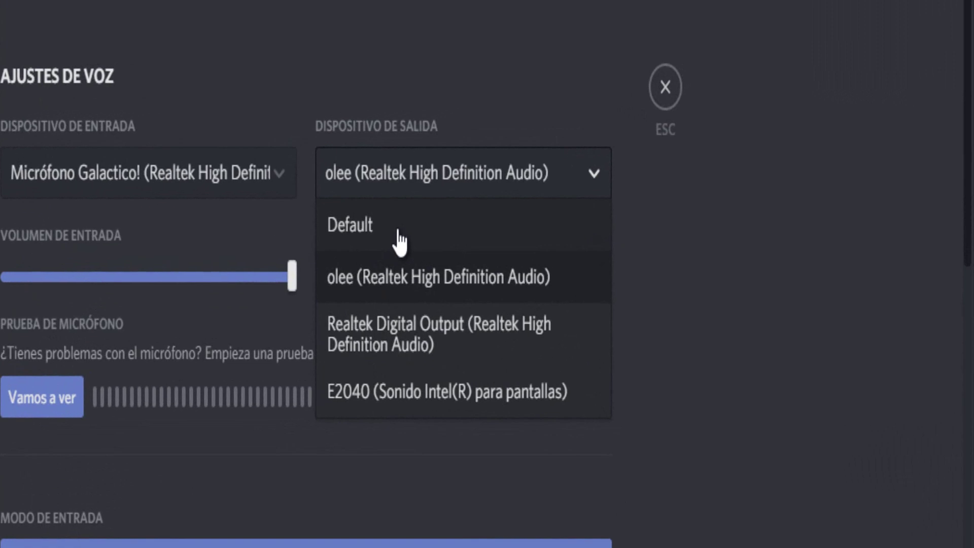
left_click(401, 269)
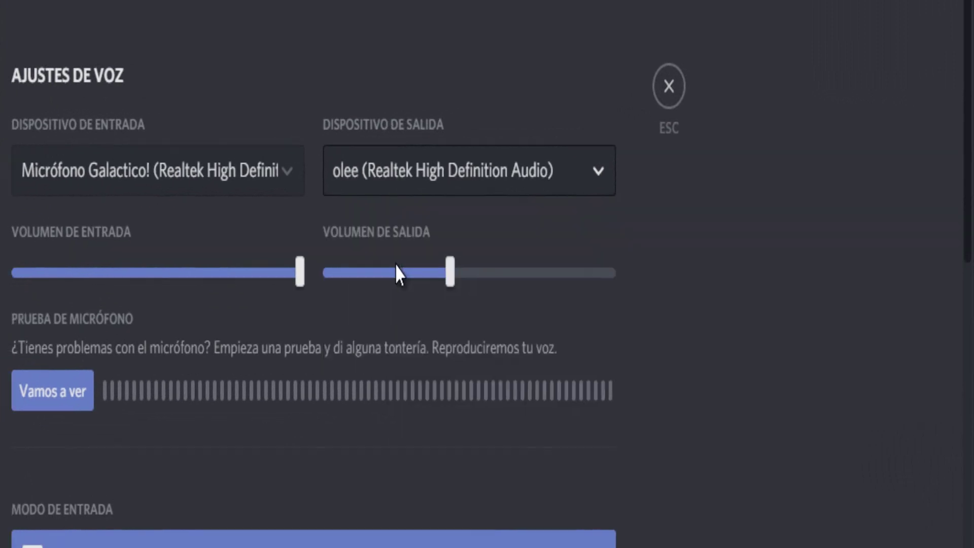
Step: Review the remaining voice and video settings, including input mode, sensitivity, voice processing and attenuation
scroll(411, 304, "down", 5)
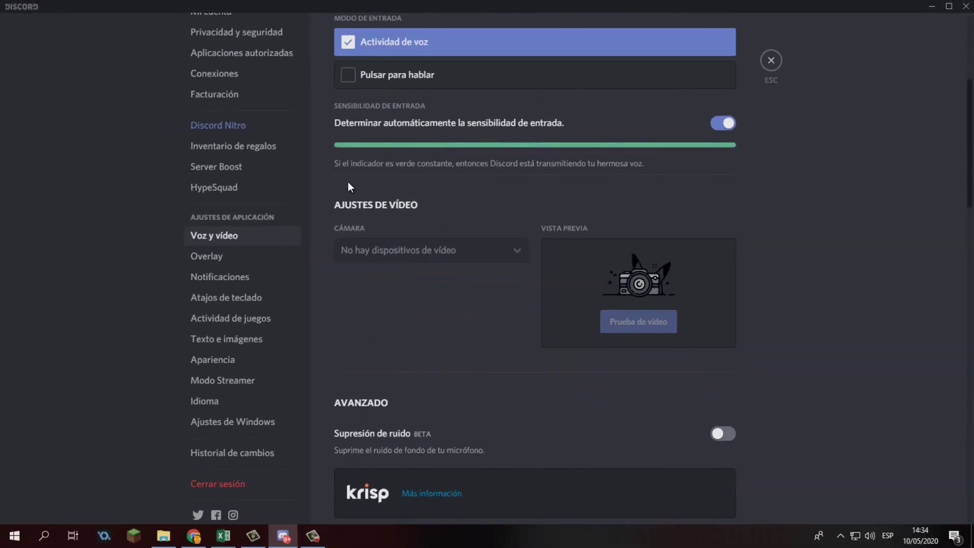
scroll(437, 307, "down", 6)
scroll(438, 307, "down", 6)
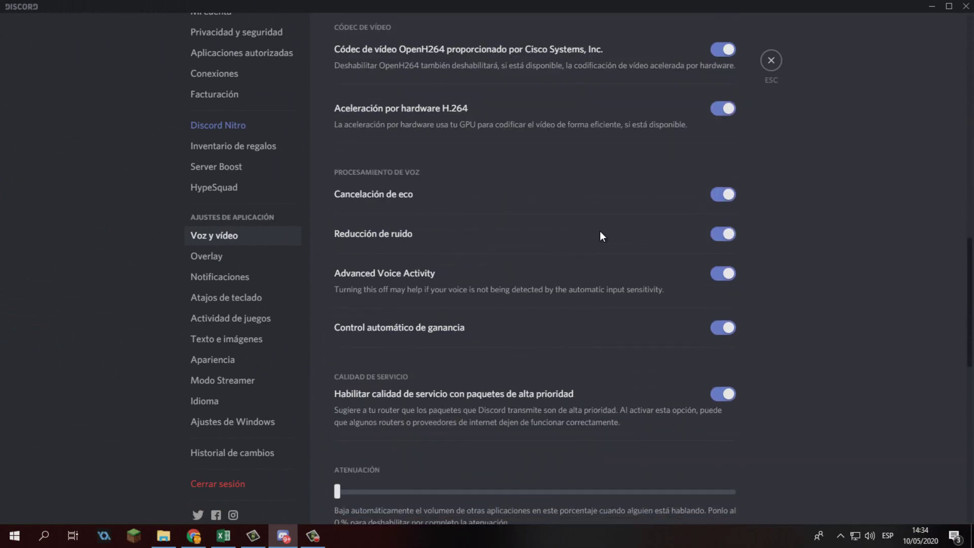
scroll(609, 228, "down", 3)
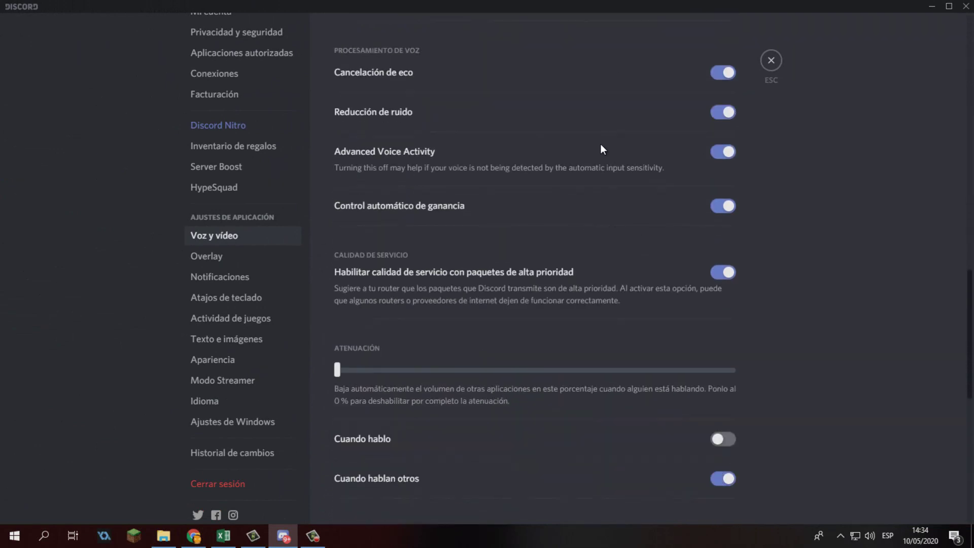
scroll(589, 203, "down", 8)
scroll(609, 254, "up", 20)
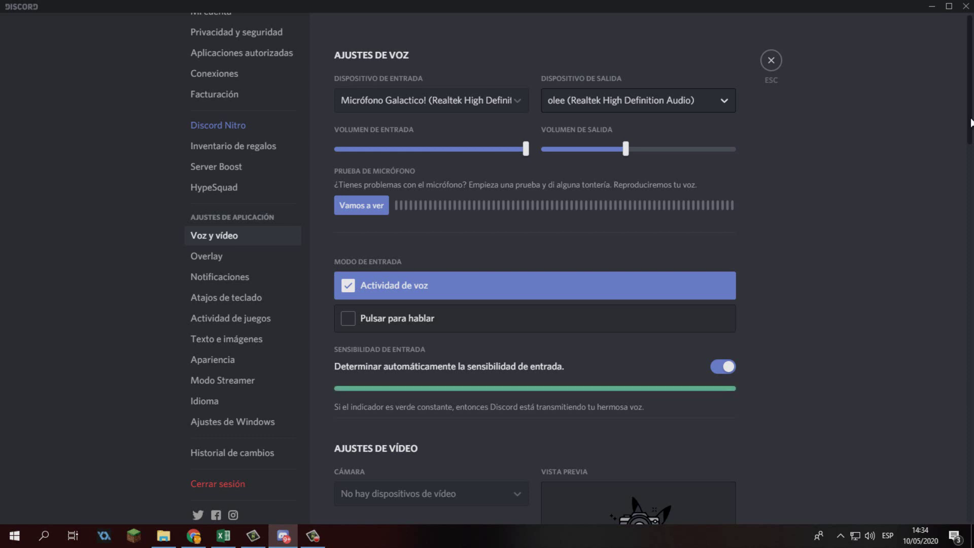
Step: Minimize Discord, open the Windows Sonidos settings from the system volume control and reposition the Sonido dialog on the desktop
left_click(932, 6)
right_click(871, 536)
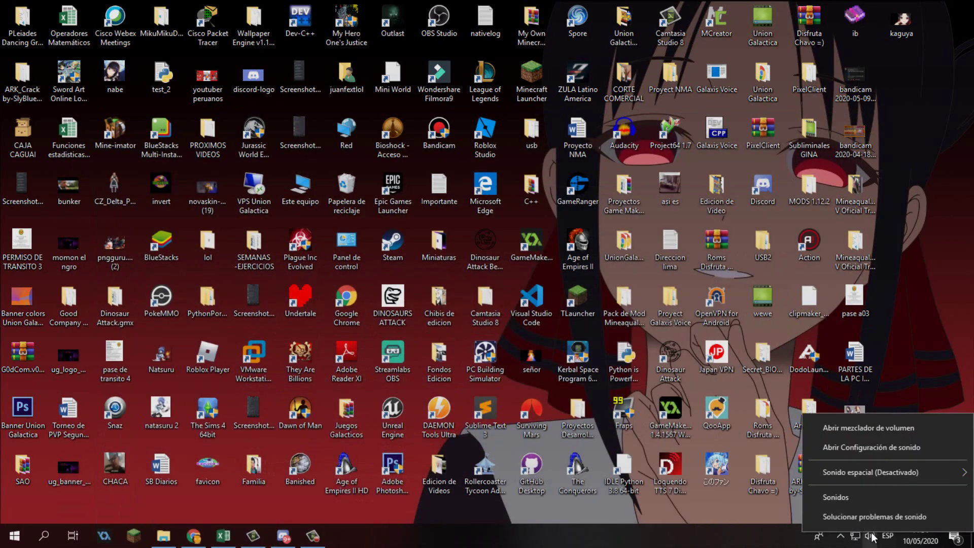
key("Escape")
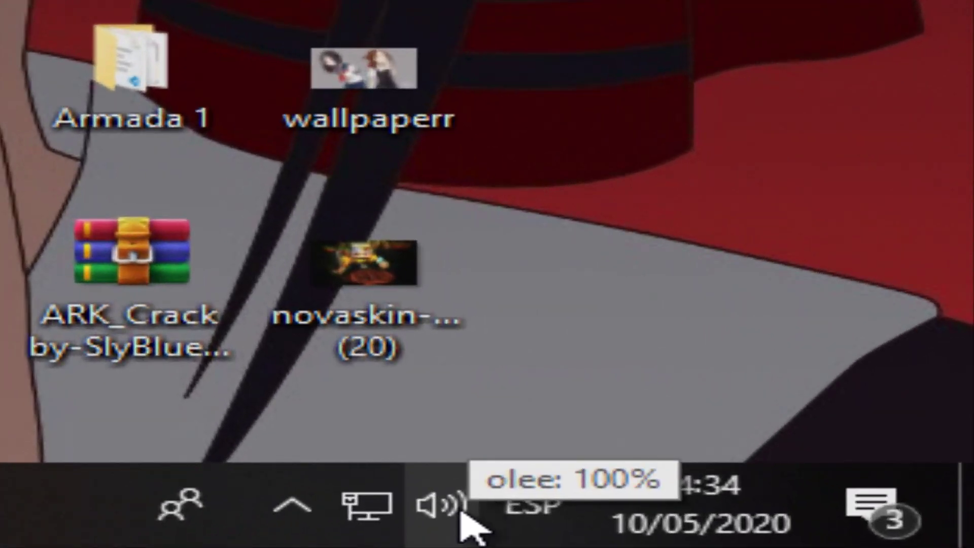
right_click(444, 509)
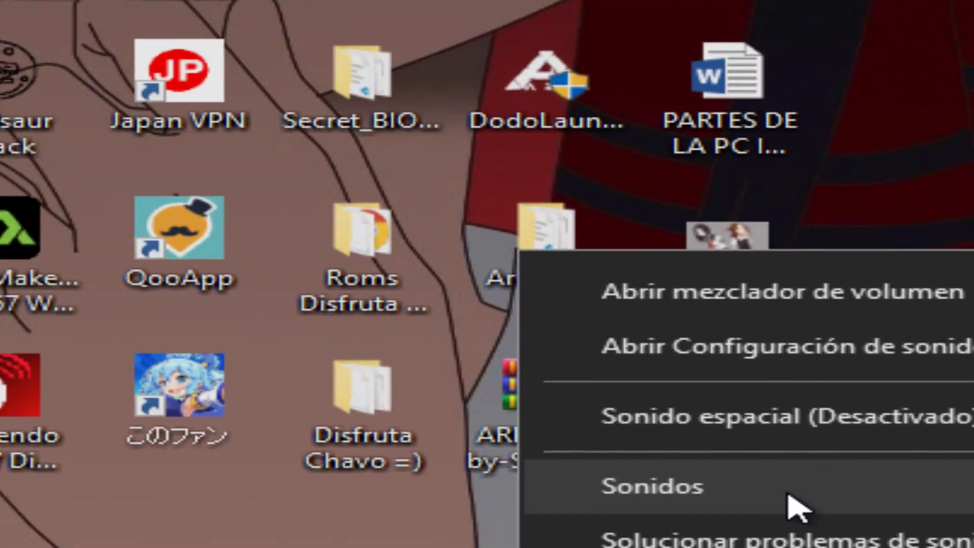
left_click(439, 387)
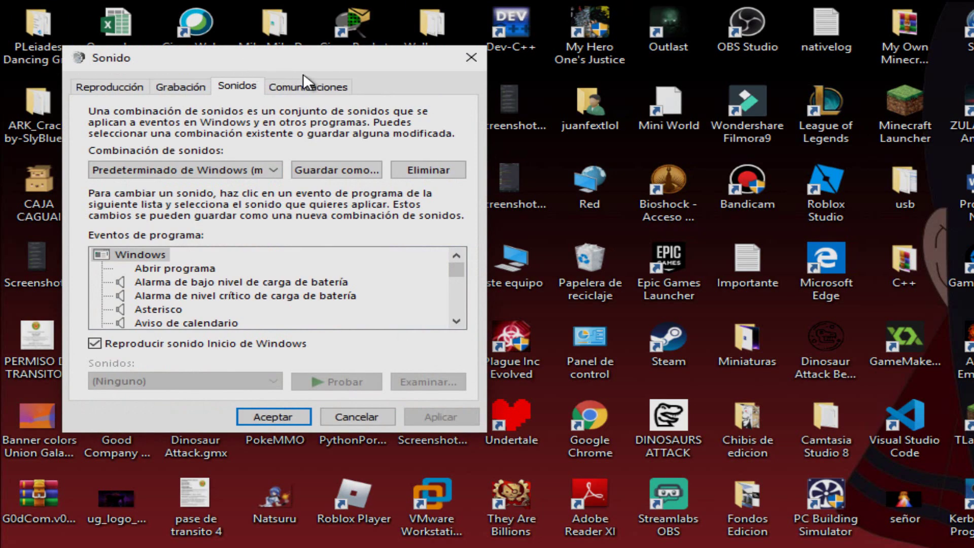
left_click_drag(238, 57, 898, 115)
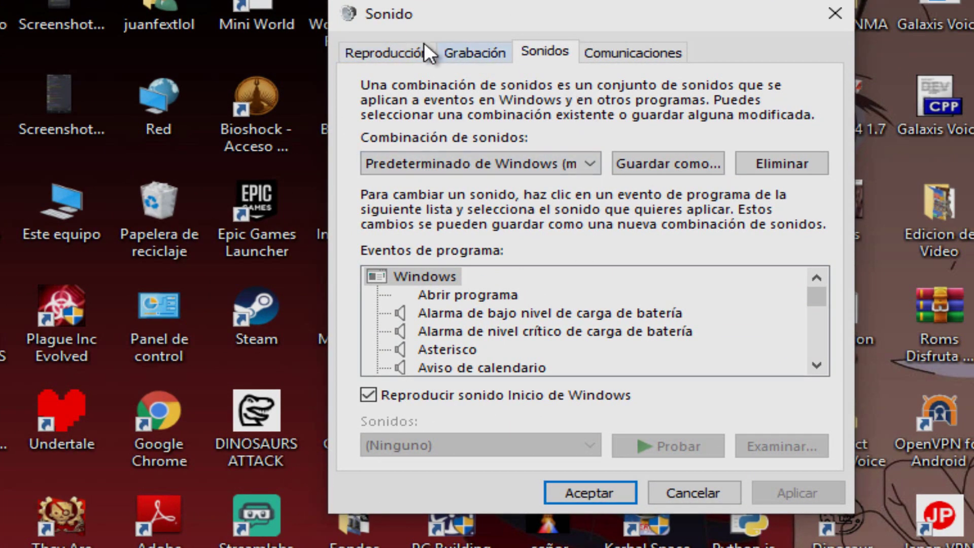
Step: Check the recording and playback device lists, ending on the recording devices
left_click(463, 46)
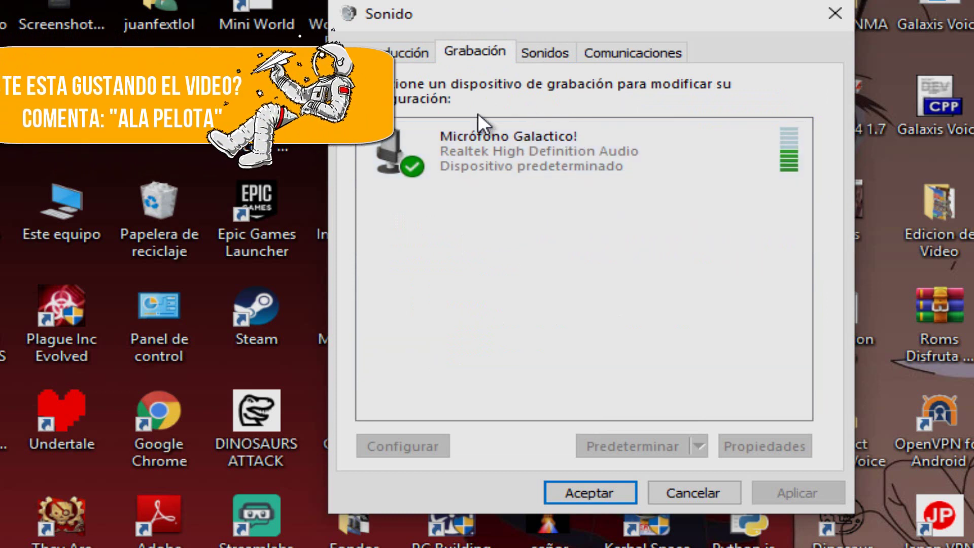
left_click(405, 50)
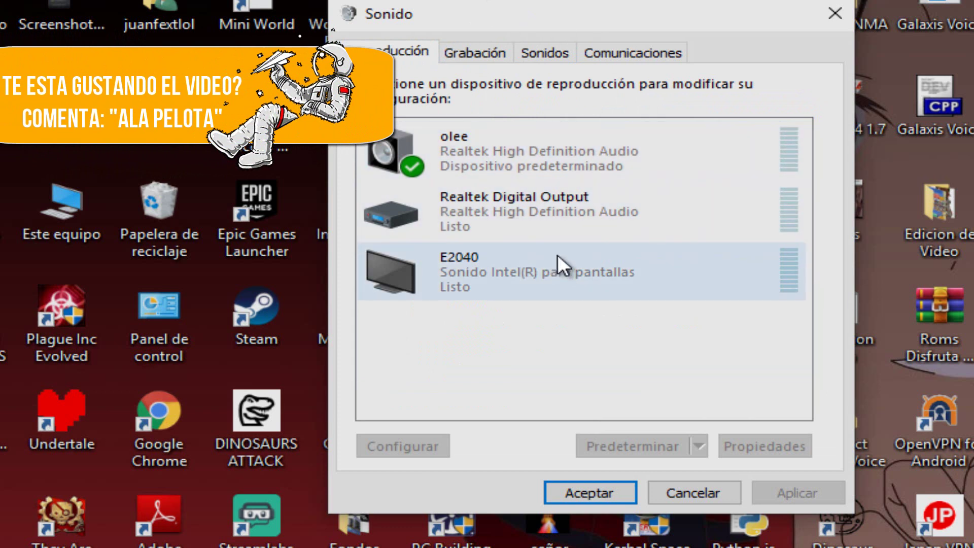
left_click(489, 53)
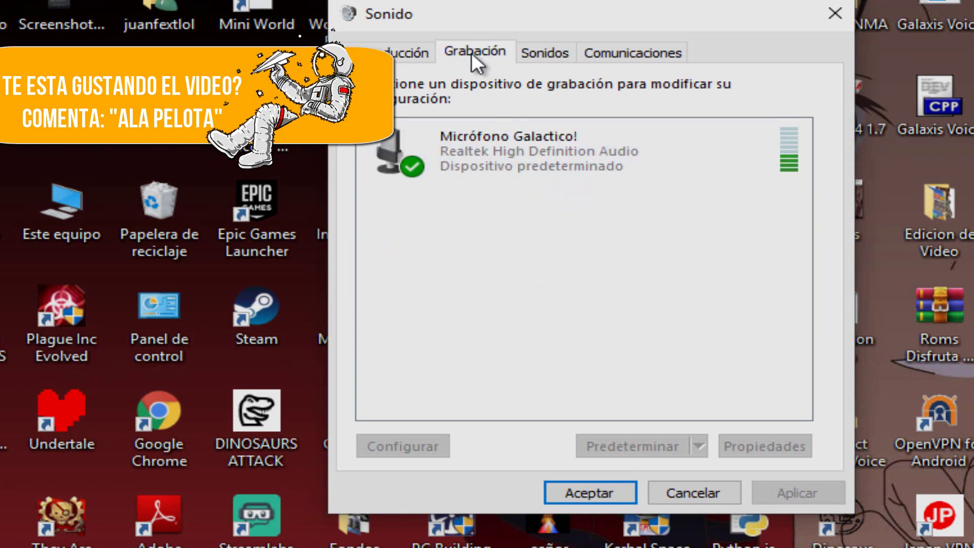
Step: Open the properties of the Micrófono Galactico! recording device
left_click(558, 161)
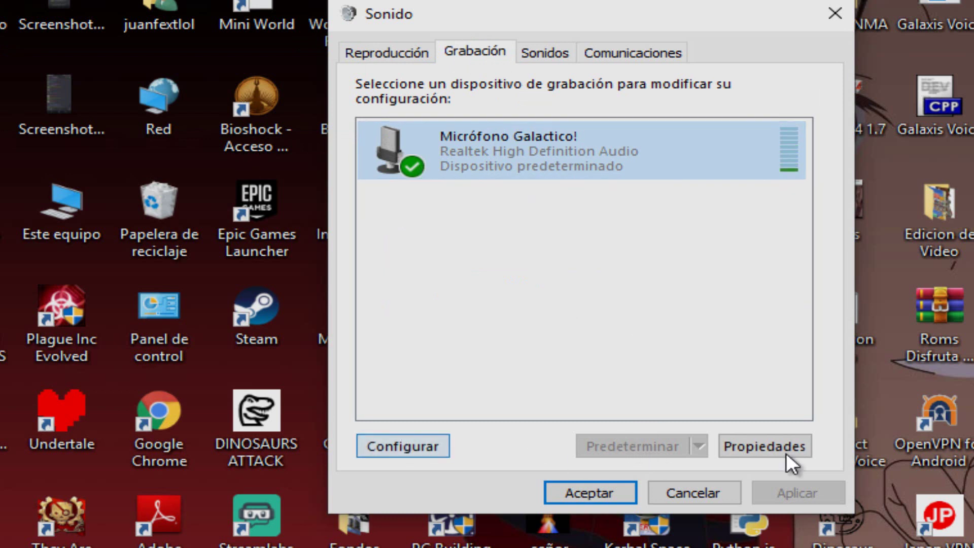
right_click(629, 155)
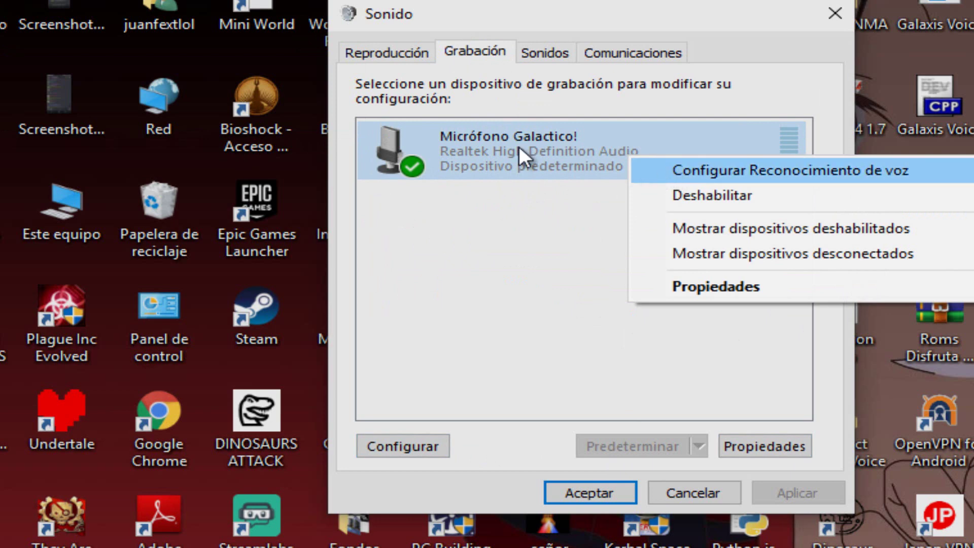
right_click(507, 159)
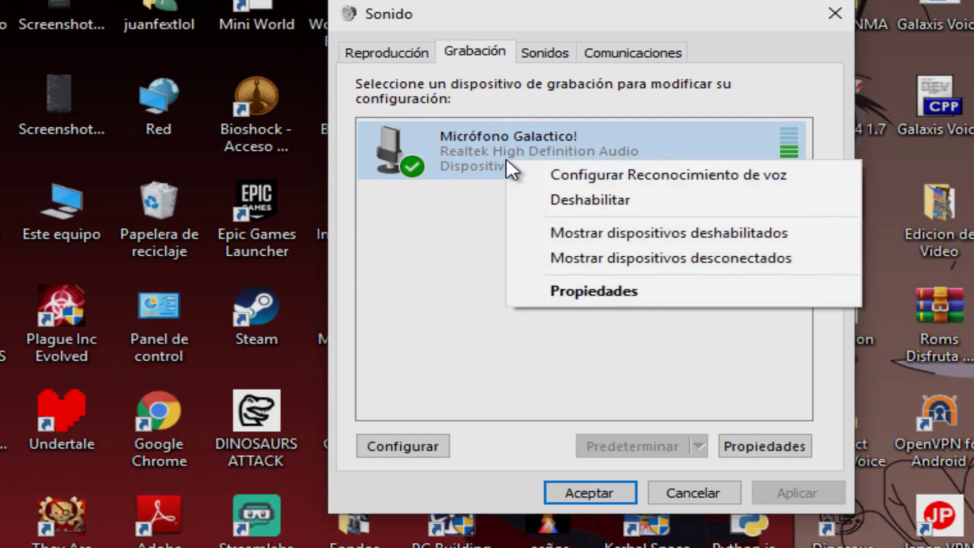
left_click(598, 294)
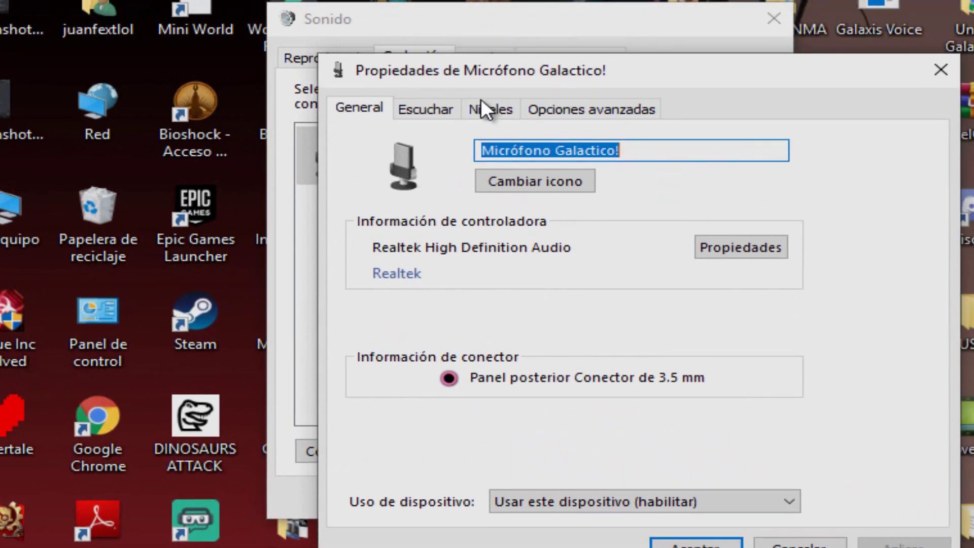
Step: Rename the recording device as "Microfono Galactico!" and apply the change
left_click(624, 151)
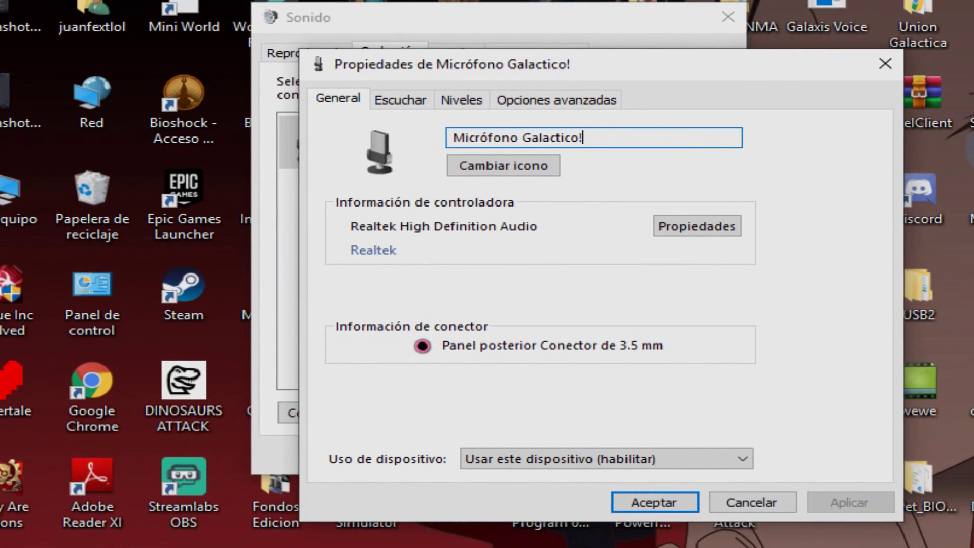
left_click_drag(522, 138, 427, 144)
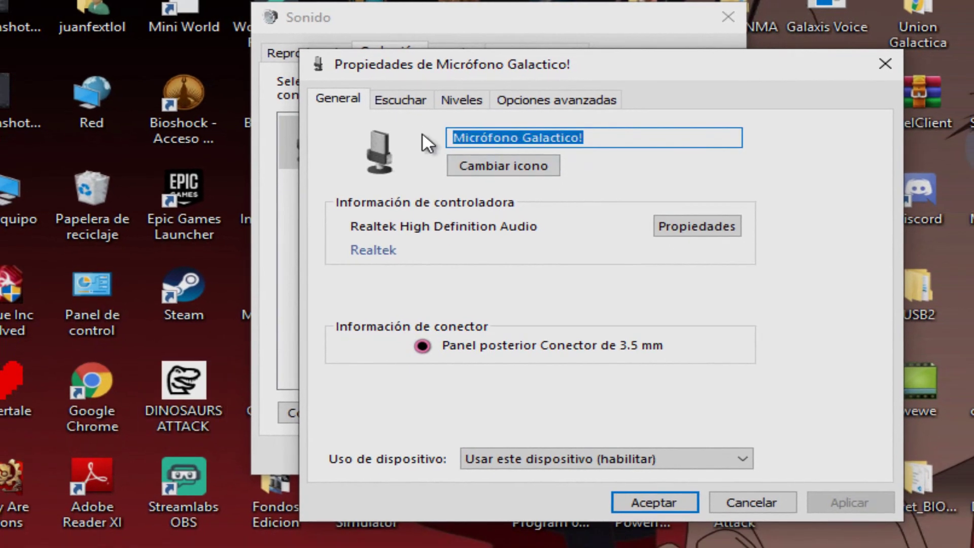
key("BackSpace")
type("Micro")
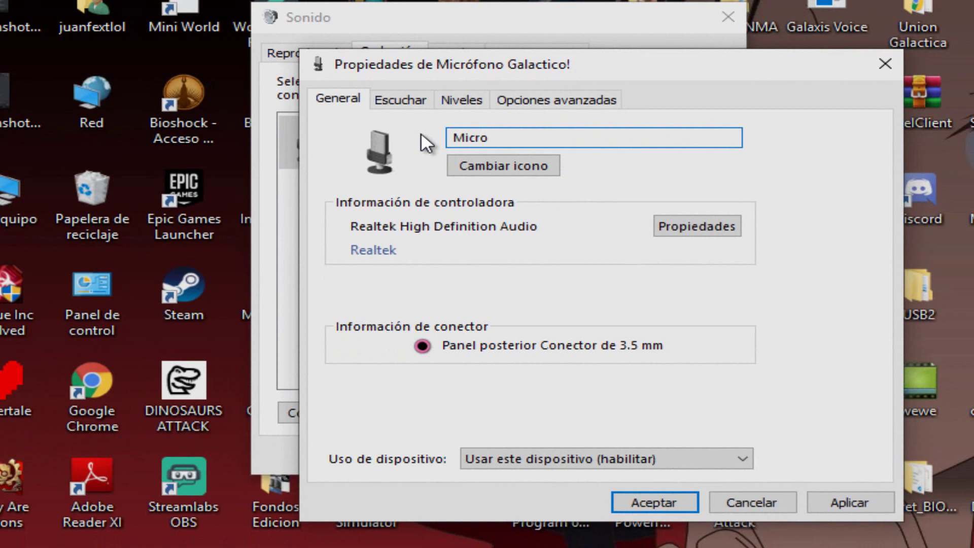
type("fono Galactic")
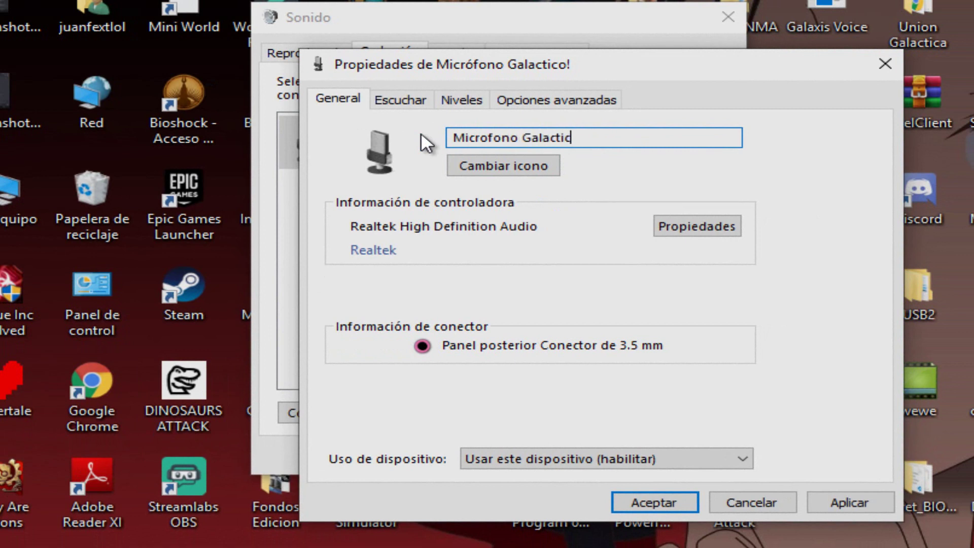
type("o!")
left_click(848, 503)
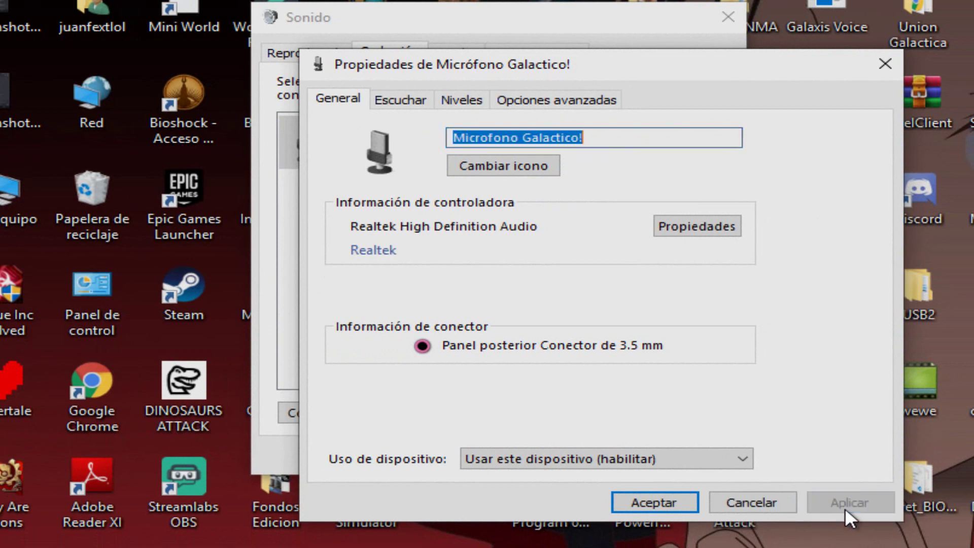
Step: Reposition the microphone properties dialog and review the device's listening options and level settings
left_click_drag(471, 69, 620, 0)
left_click(610, 28)
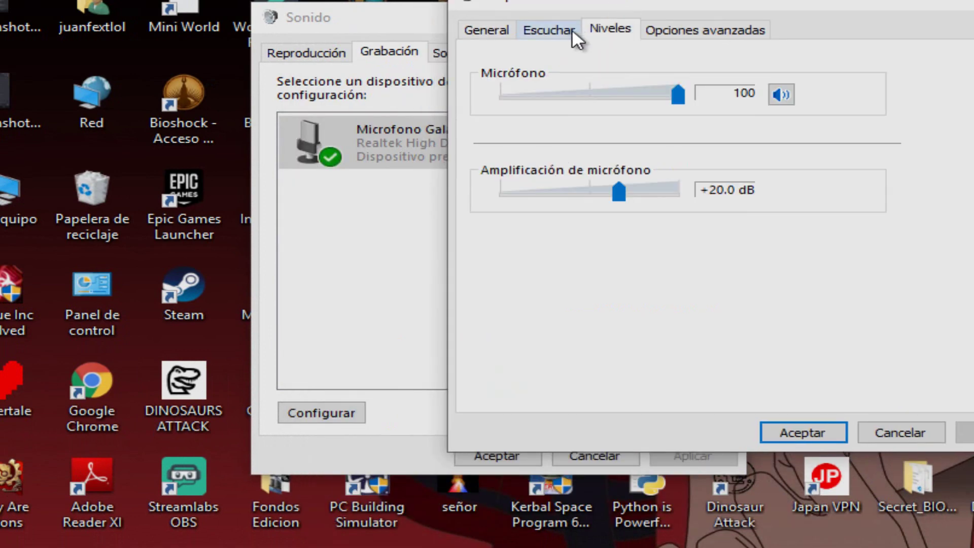
left_click(542, 82)
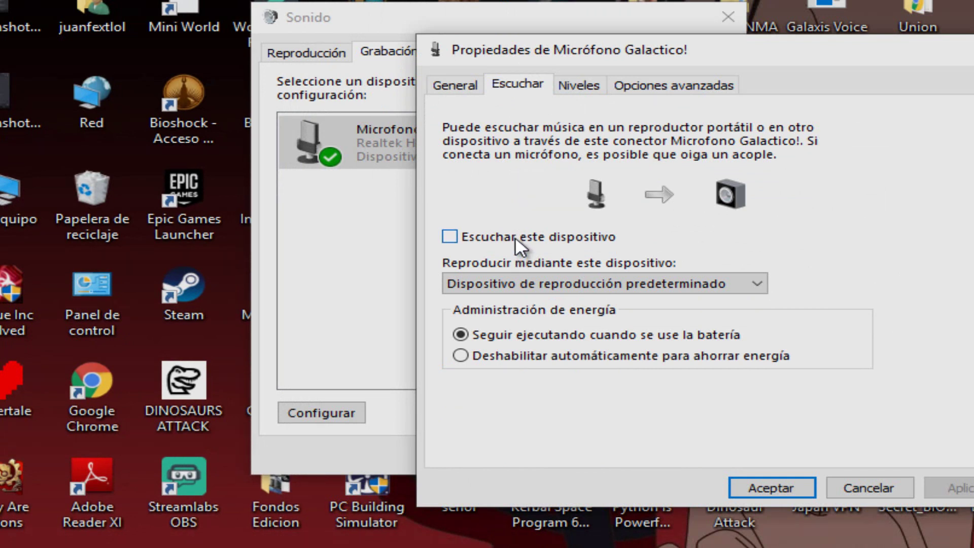
left_click_drag(650, 66, 598, 57)
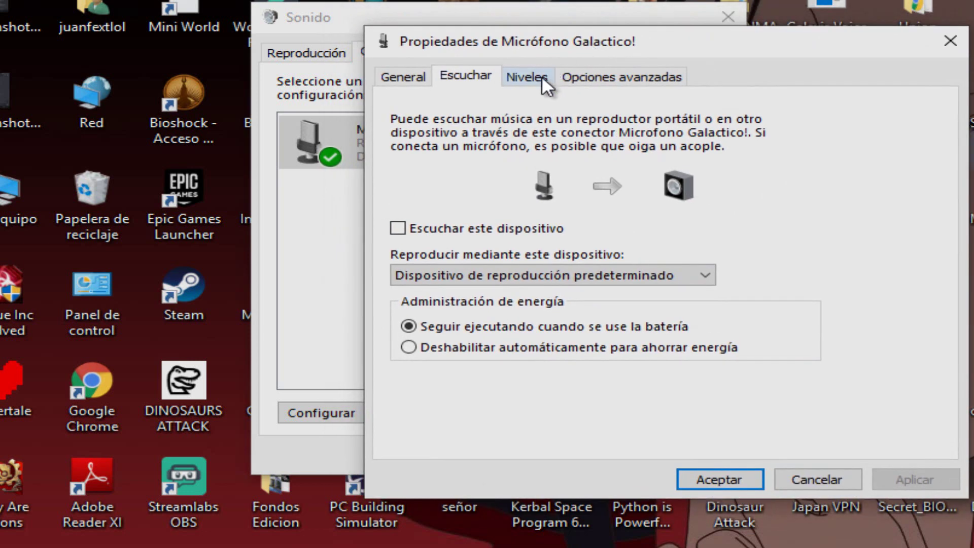
left_click(536, 81)
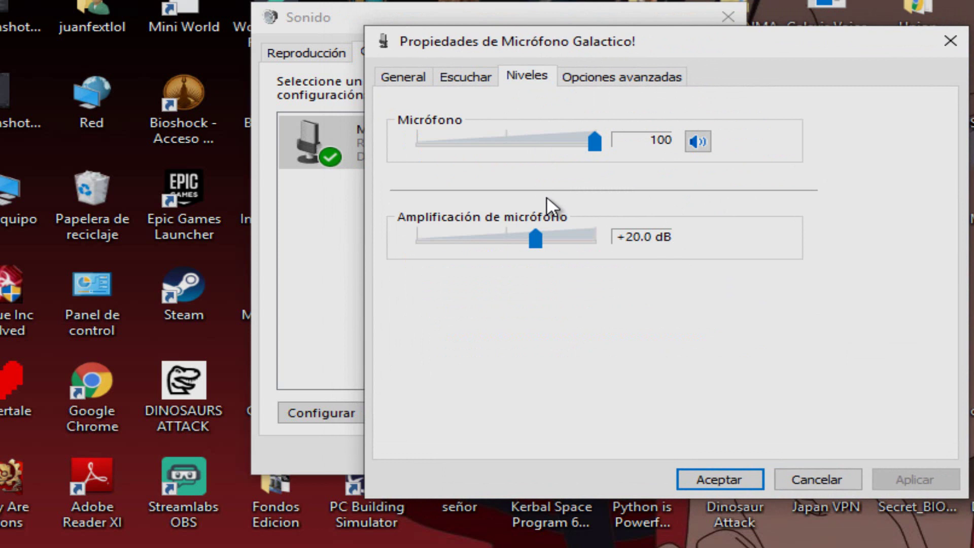
Step: Try lower and higher microphone amplification while watching the input meter, ending at +20.0 dB
mouse_move(541, 241)
left_mouse_down()
mouse_move(458, 240)
mouse_move(528, 243)
left_mouse_up()
left_click_drag(533, 240, 471, 247)
left_click_drag(526, 50, 882, 61)
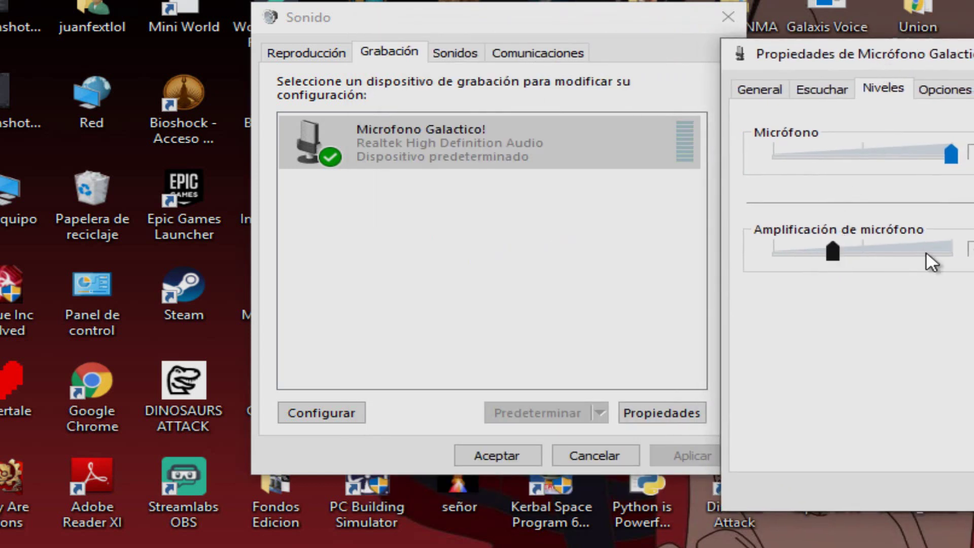
left_click(911, 254)
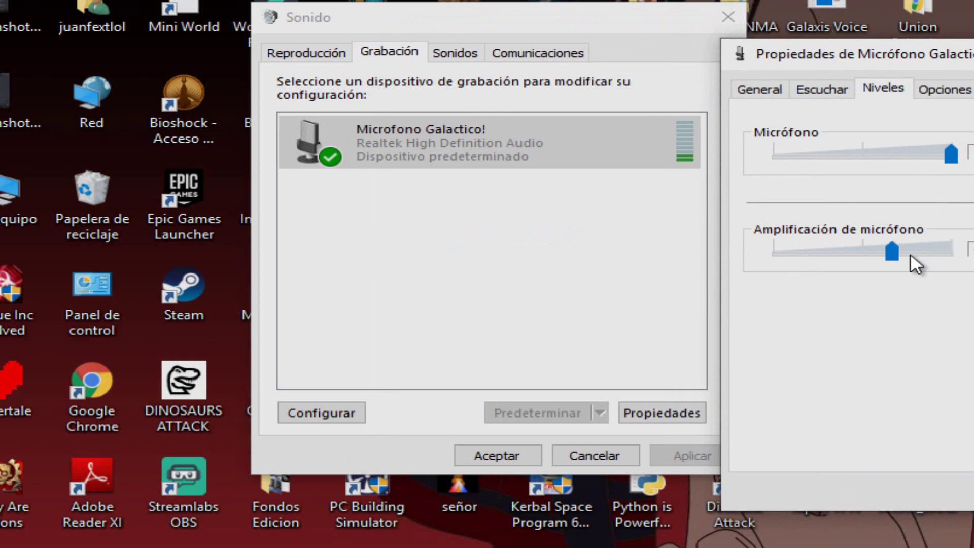
left_click(911, 254)
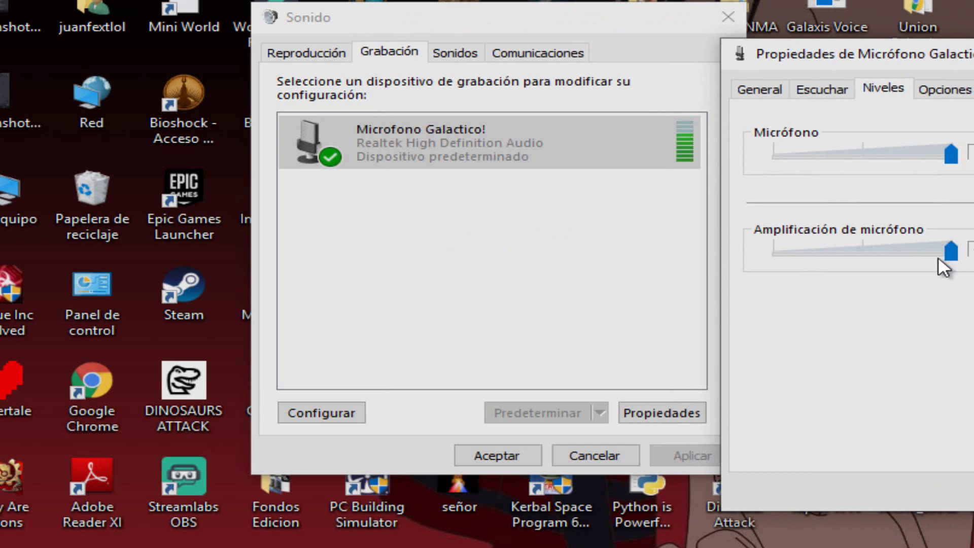
left_click(887, 251)
Step: Set the microphone level to 97 in the recording device's properties
left_click_drag(866, 65, 699, 27)
left_click(768, 120)
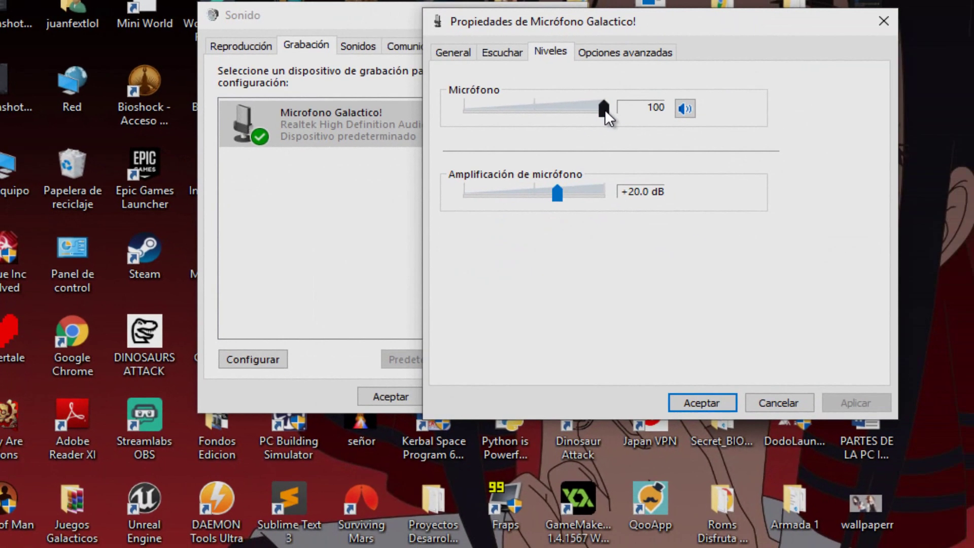
mouse_move(605, 109)
left_mouse_down()
mouse_move(590, 111)
mouse_move(622, 116)
mouse_move(585, 112)
mouse_move(605, 112)
left_mouse_up()
left_click_drag(596, 23, 684, 34)
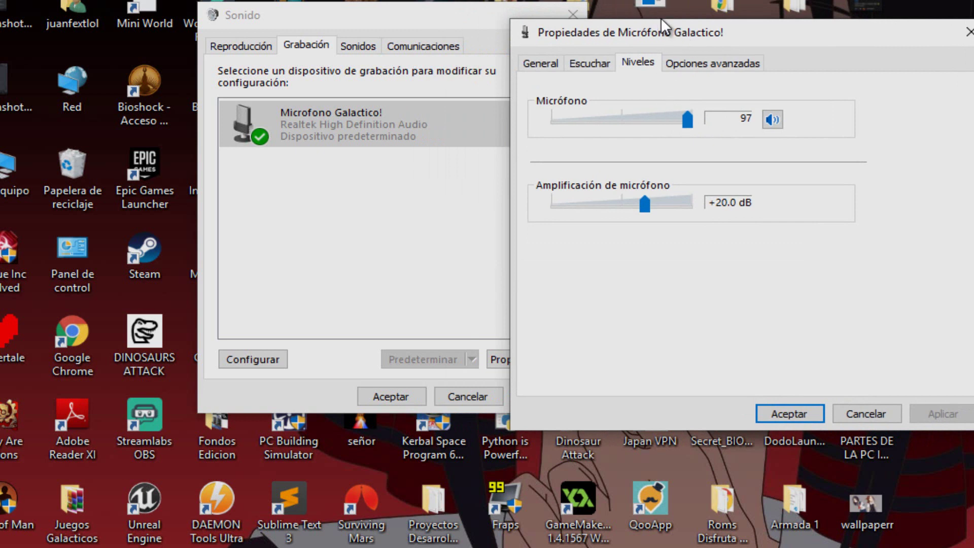
Step: Check the microphone's default format and exclusive mode in the advanced options, and accept the properties dialog
left_click_drag(662, 20, 724, 24)
left_click(785, 71)
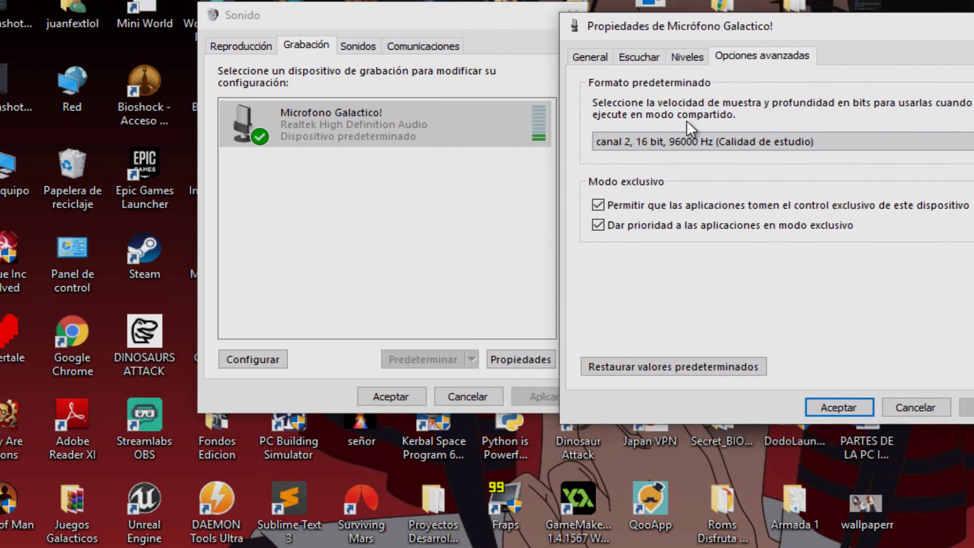
left_click(833, 409)
Step: Check the actions available for the recording device, including its speech recognition configuration
right_click(412, 129)
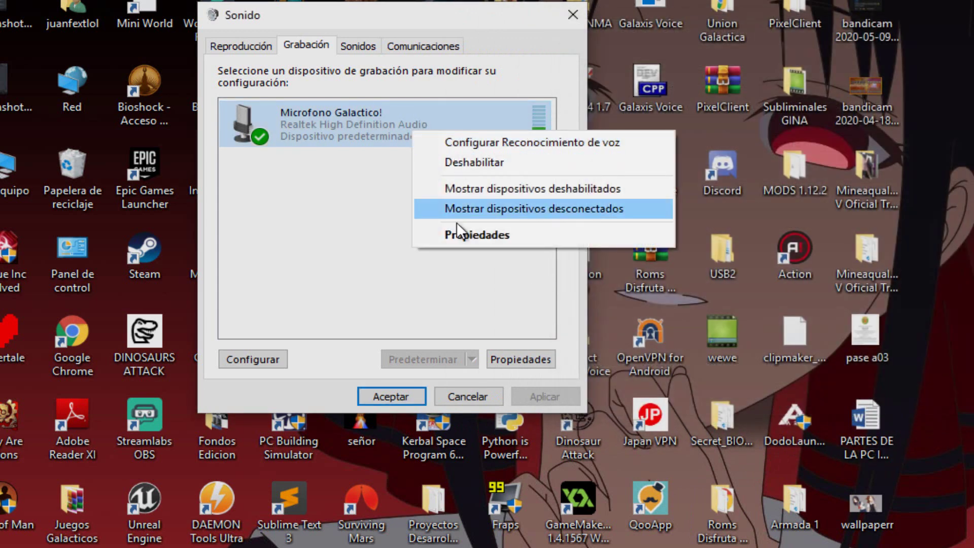
left_click(410, 304)
left_click(355, 118)
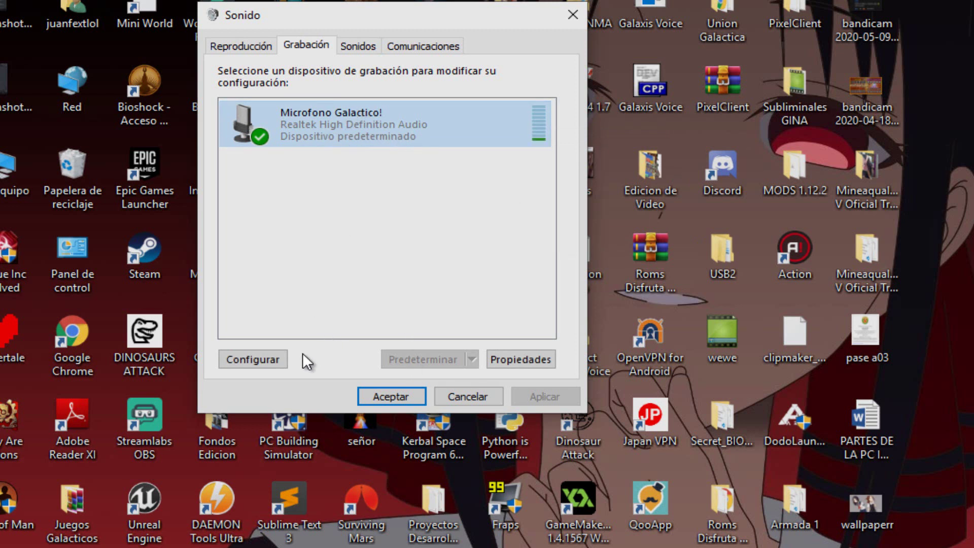
left_click(275, 357)
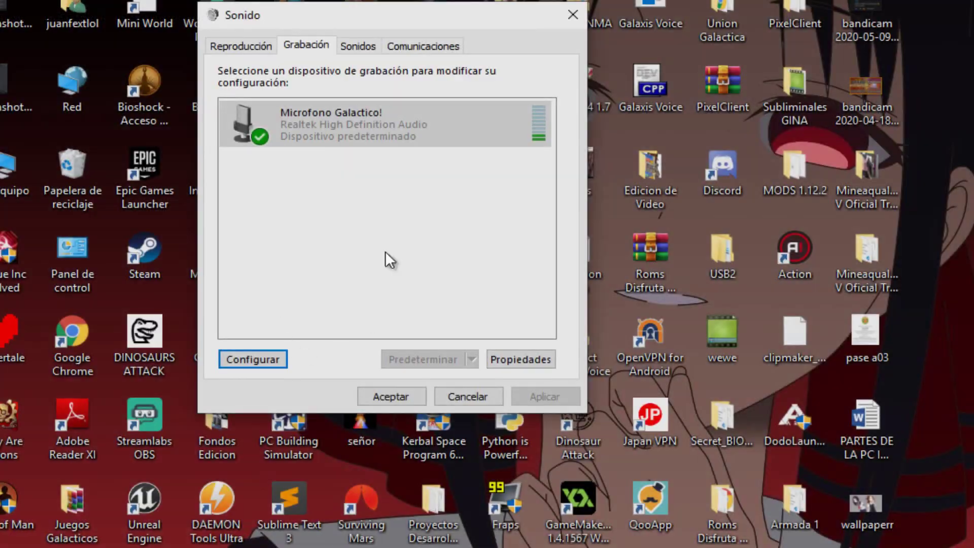
left_click(387, 260)
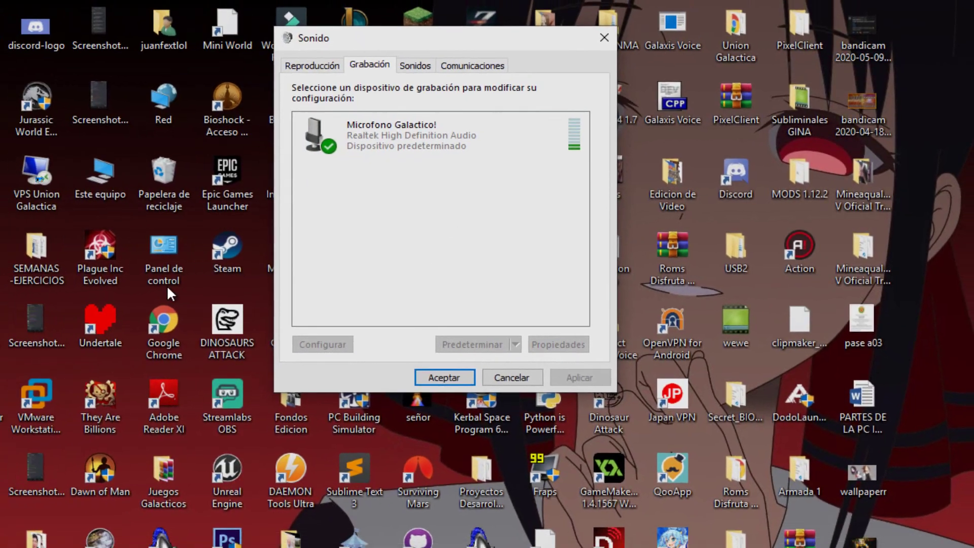
Step: Switch to Discord and review the input device, input mode and sensitivity in its voice and video settings
left_click(146, 547)
scroll(445, 209, "down", 5)
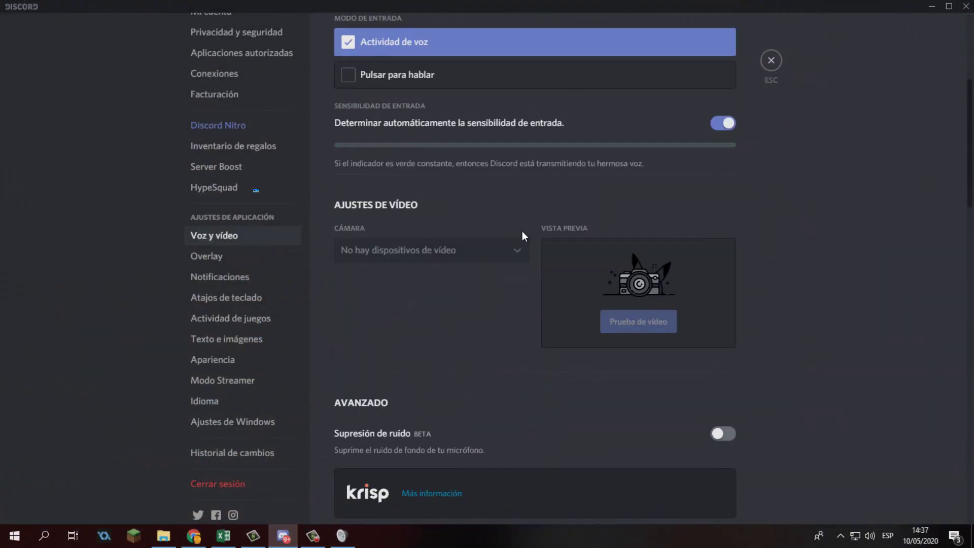
scroll(516, 194, "up", 5)
scroll(531, 207, "down", 2)
scroll(532, 208, "up", 2)
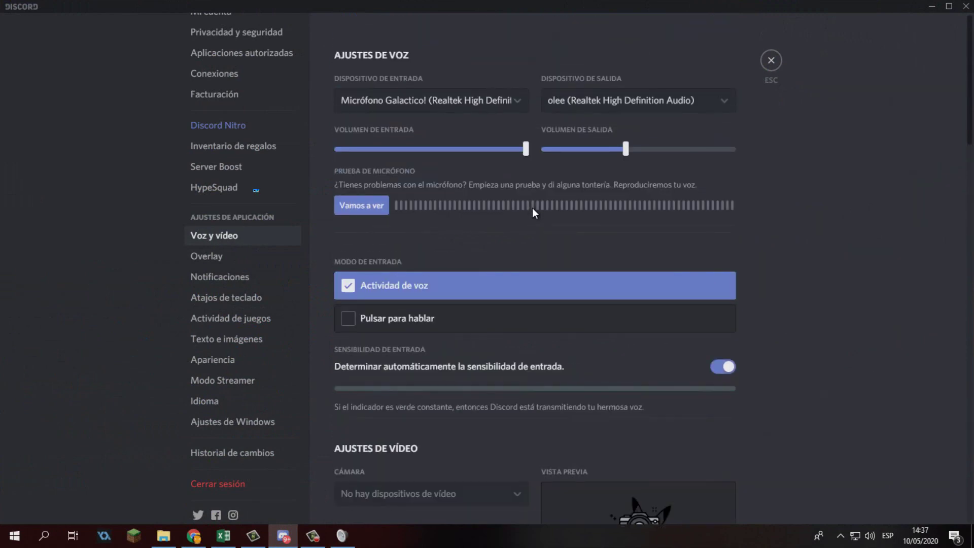
Step: Close the Discord settings and toggle the microphone mute on and off again
left_click(766, 67)
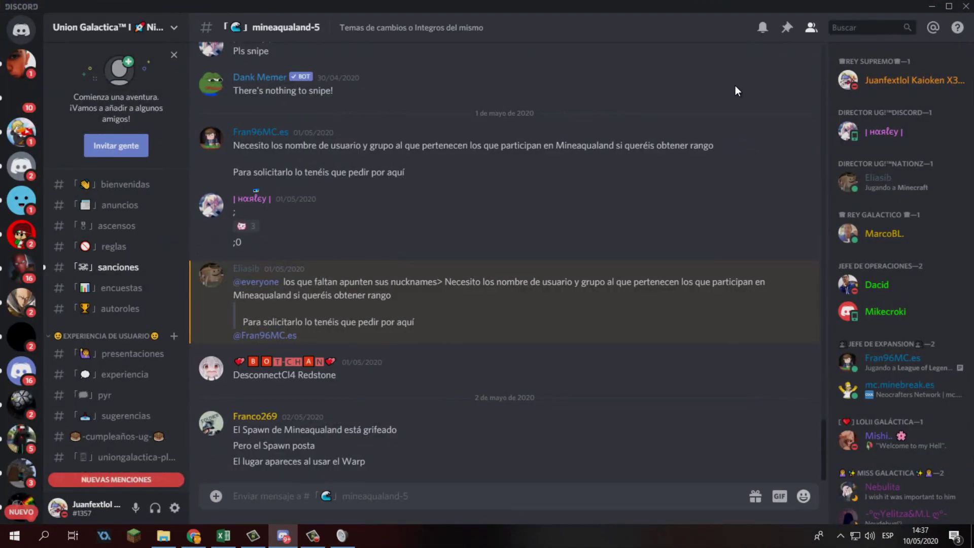
scroll(165, 355, "up", 2)
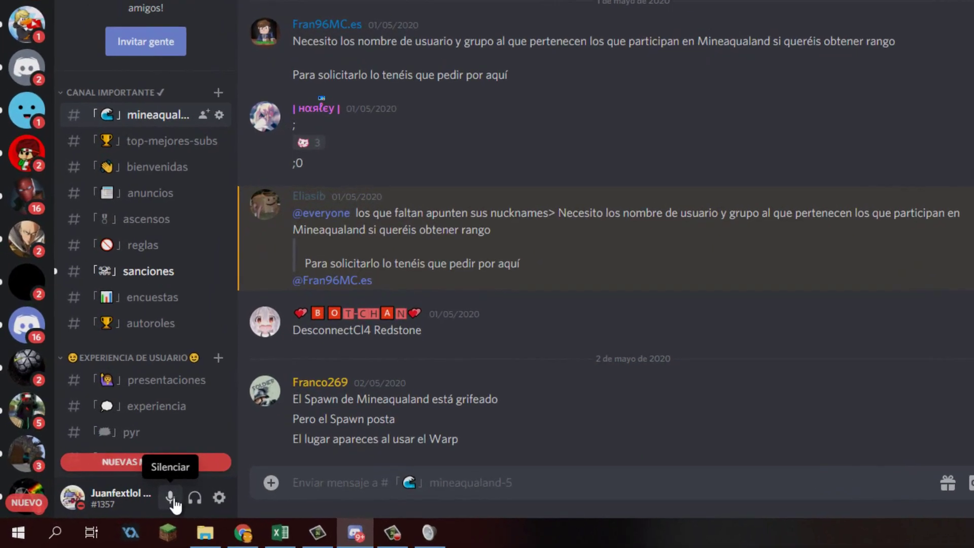
left_click(171, 500)
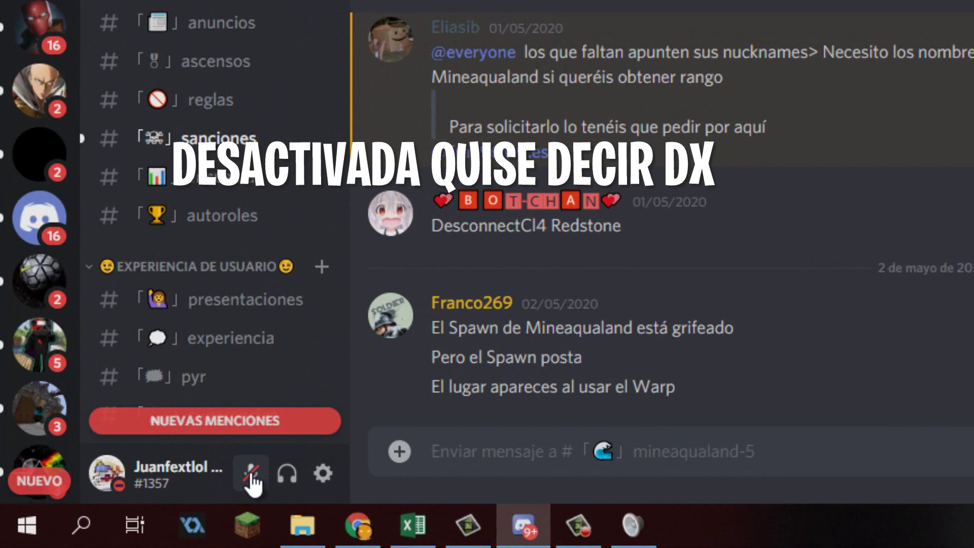
left_click(251, 474)
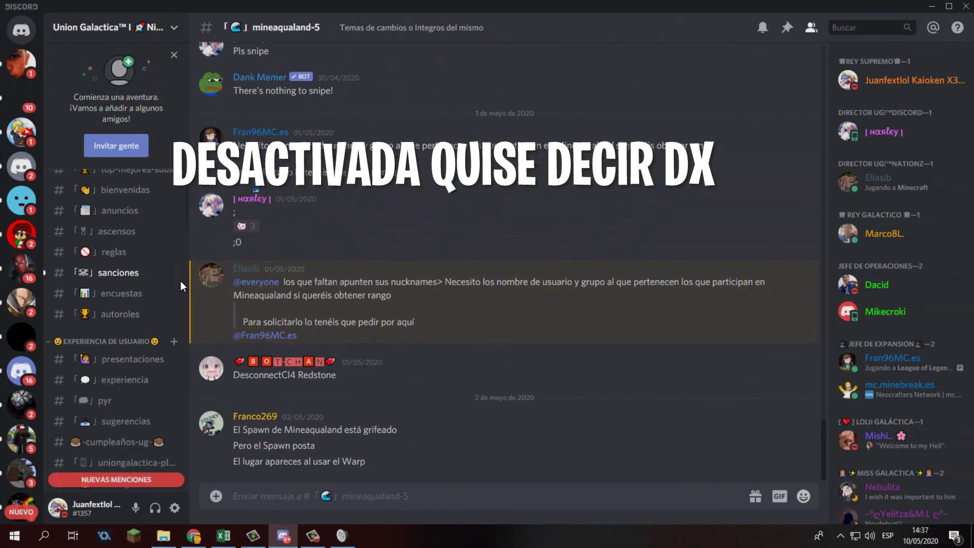
Step: Join the server's general voice channel and dismiss the video chat notice
scroll(181, 285, "down", 15)
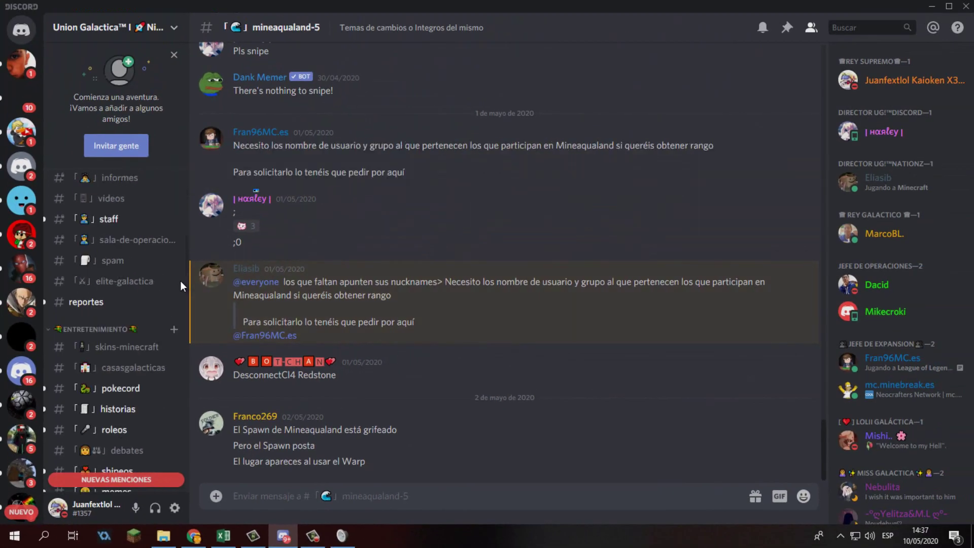
scroll(179, 289, "down", 3)
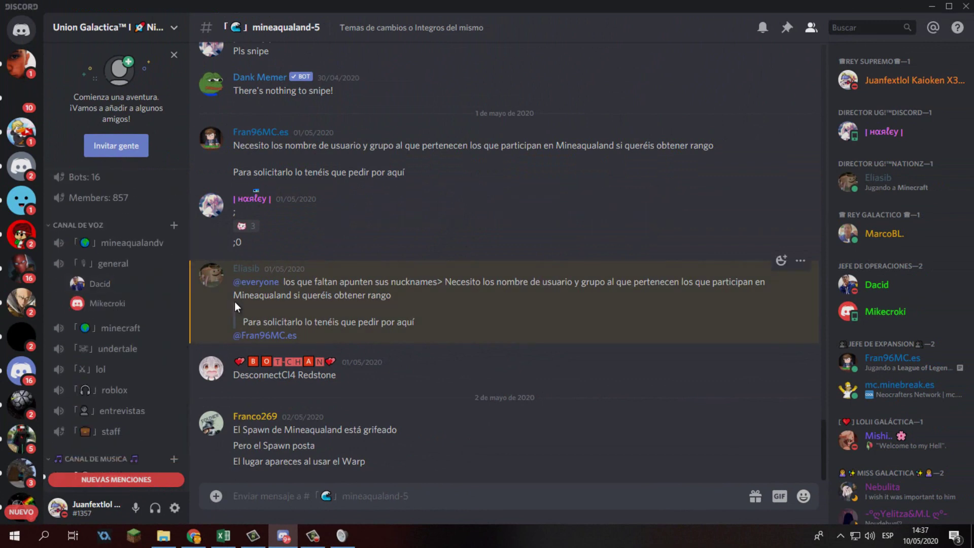
left_click(116, 268)
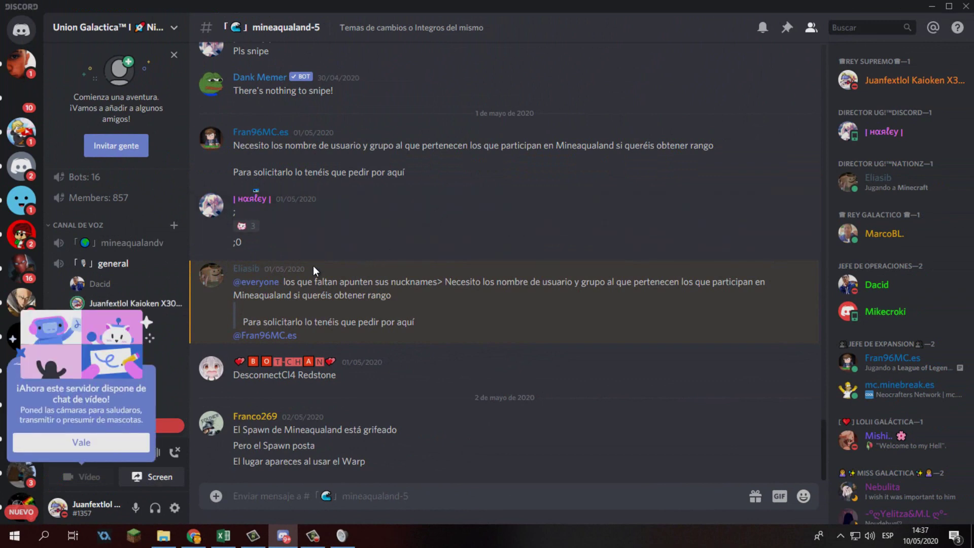
left_click(116, 444)
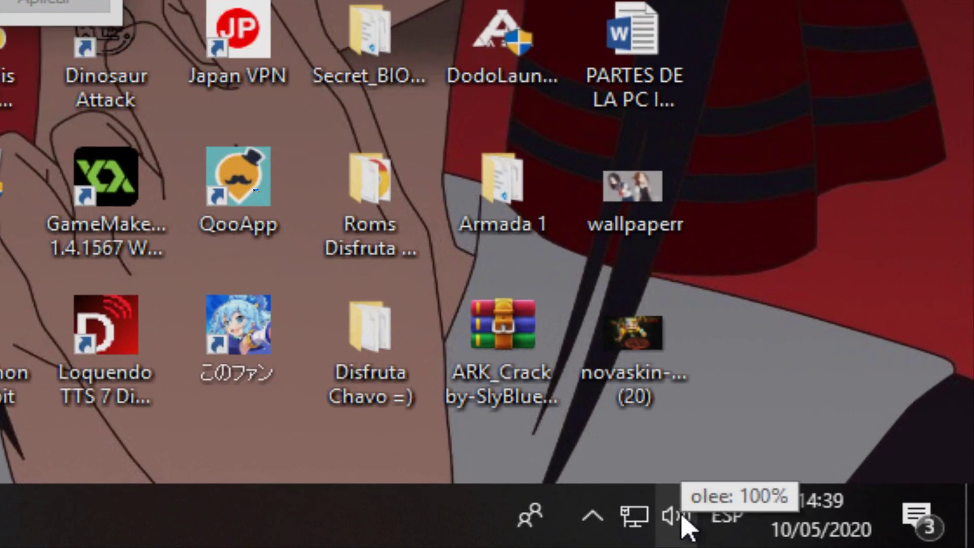
Step: Open the Windows sound configuration from the system volume control and examine the input device and its microphone test
right_click(680, 518)
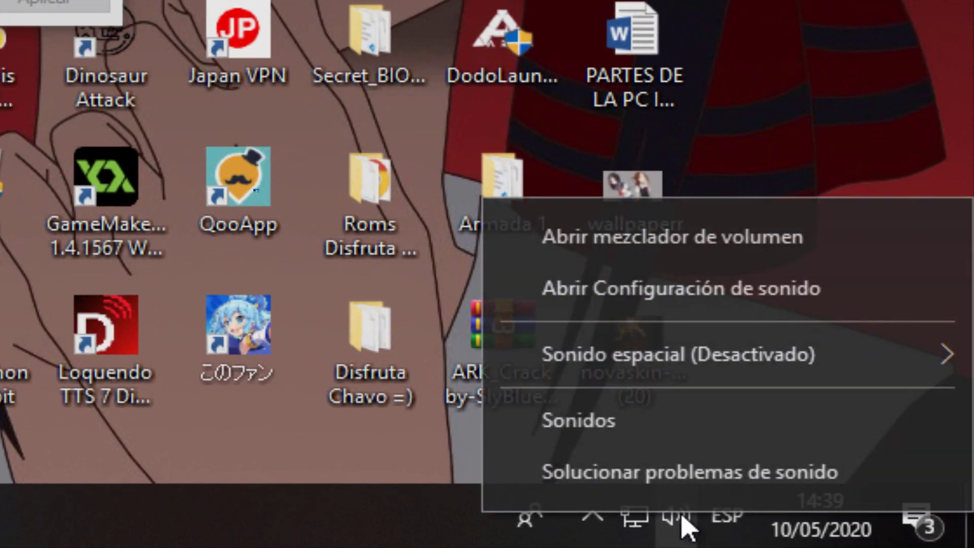
left_click(887, 11)
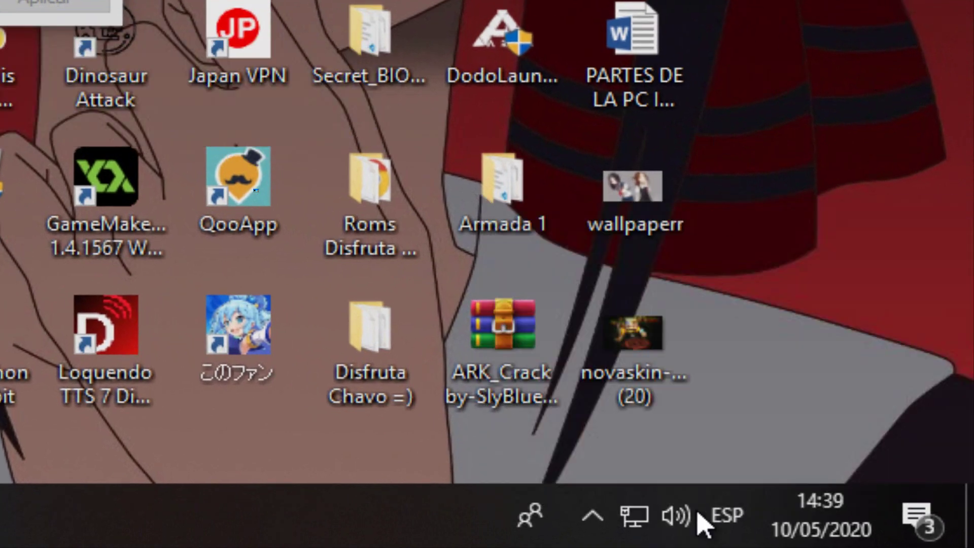
right_click(682, 522)
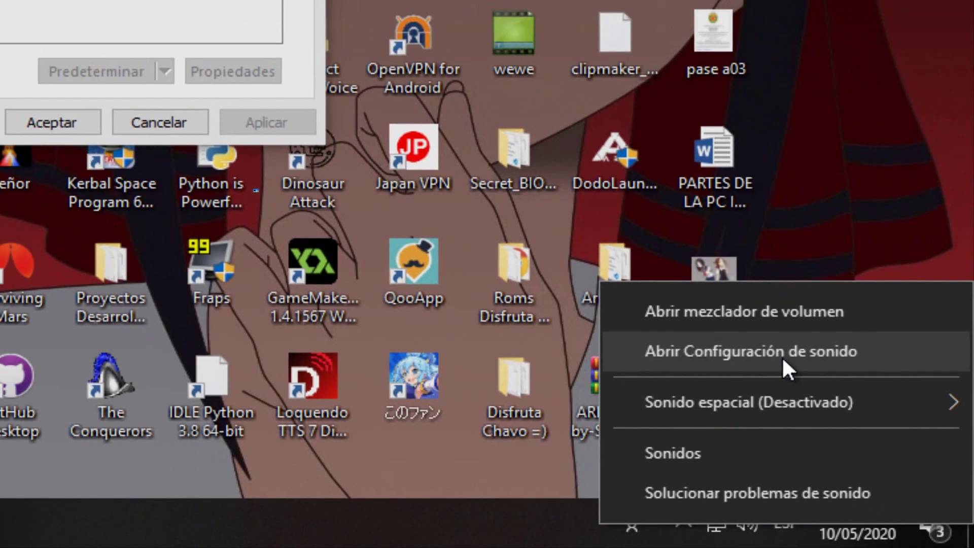
left_click(727, 310)
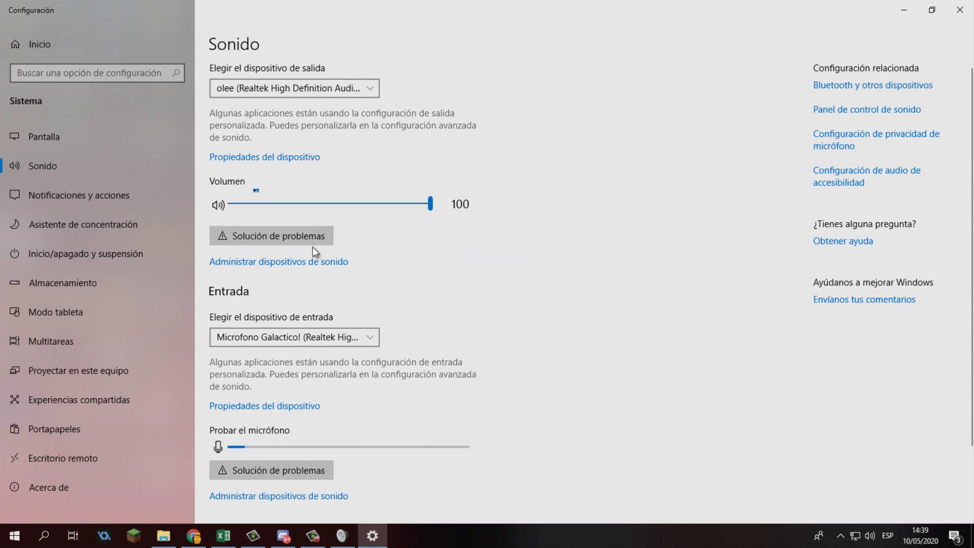
scroll(288, 311, "down", 2)
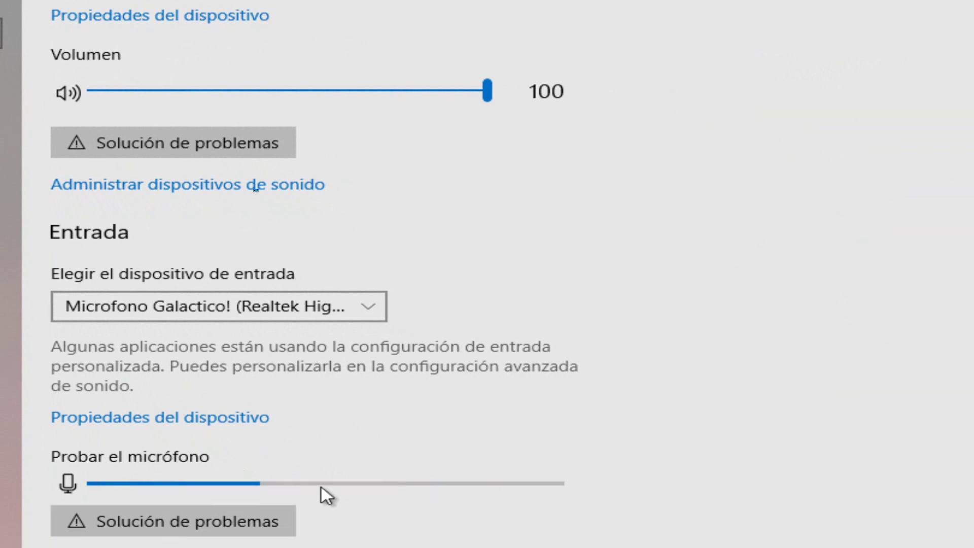
scroll(187, 340, "down", 3)
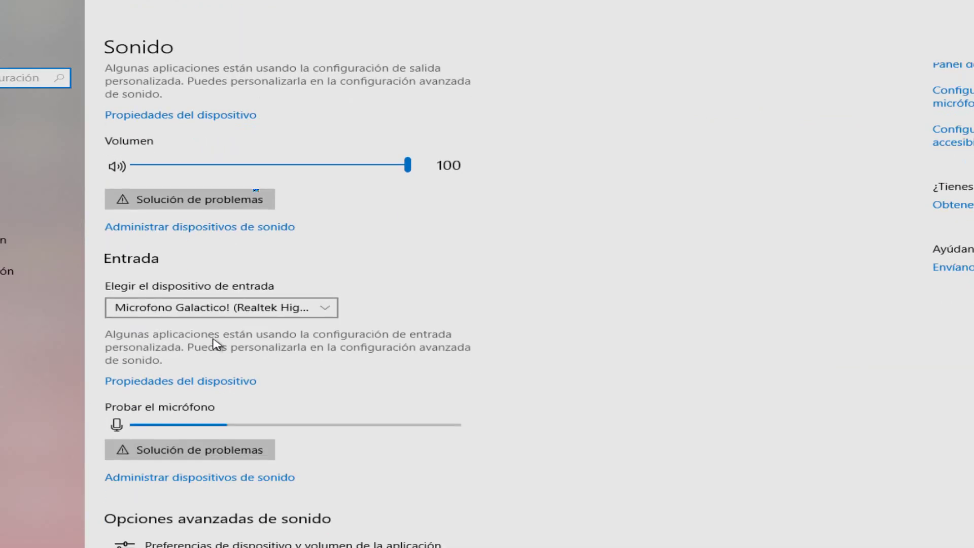
Step: Open the input device's properties, test the microphone, set its volume to 100 and leave the Windows settings
left_click(232, 354)
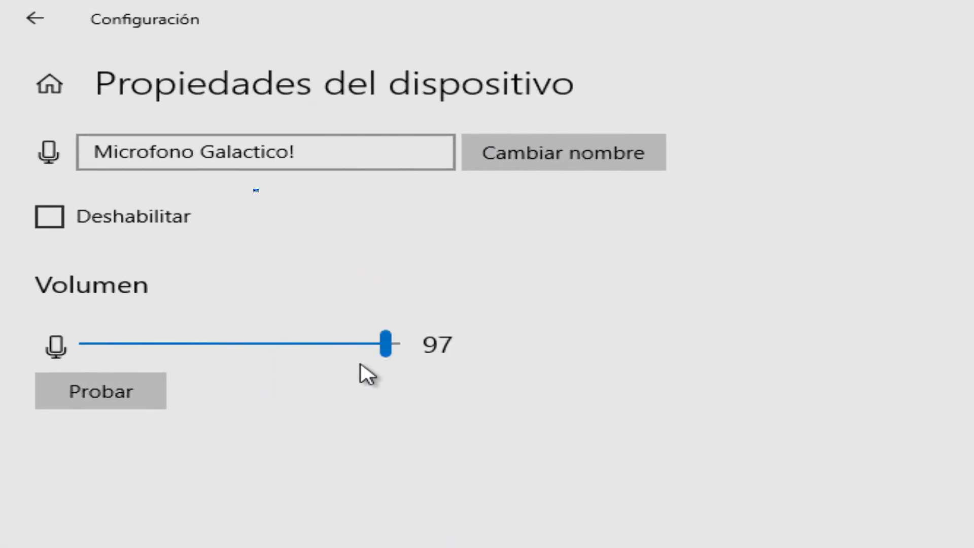
left_click(148, 385)
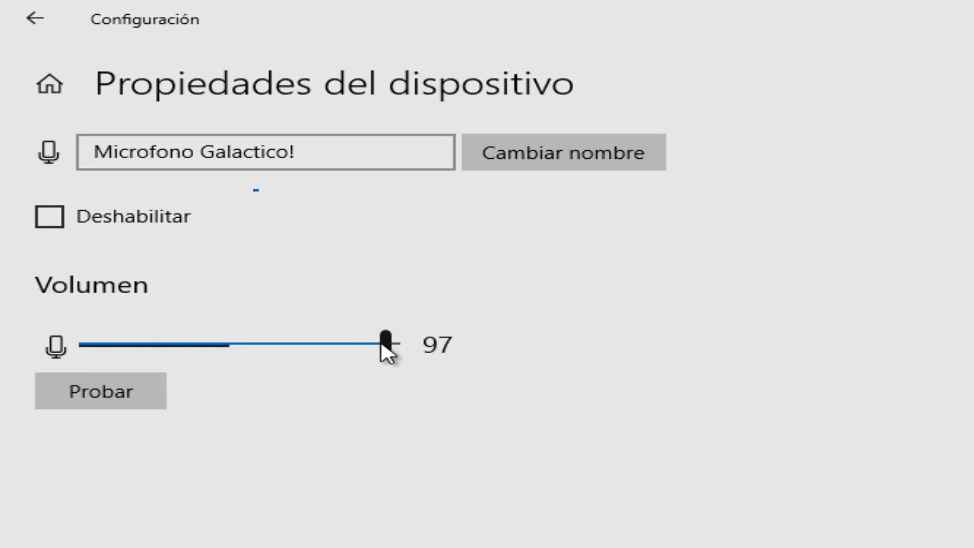
left_click_drag(380, 343, 397, 350)
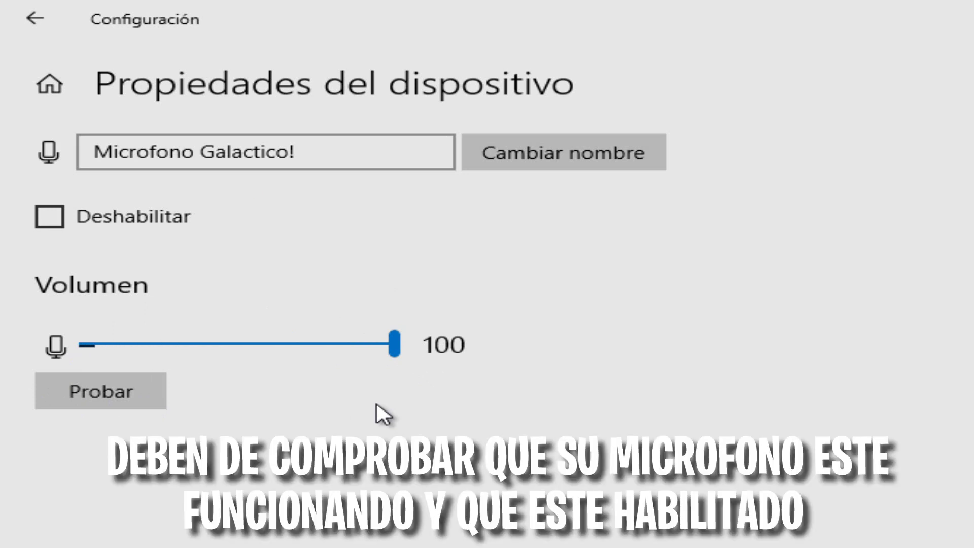
left_click(55, 9)
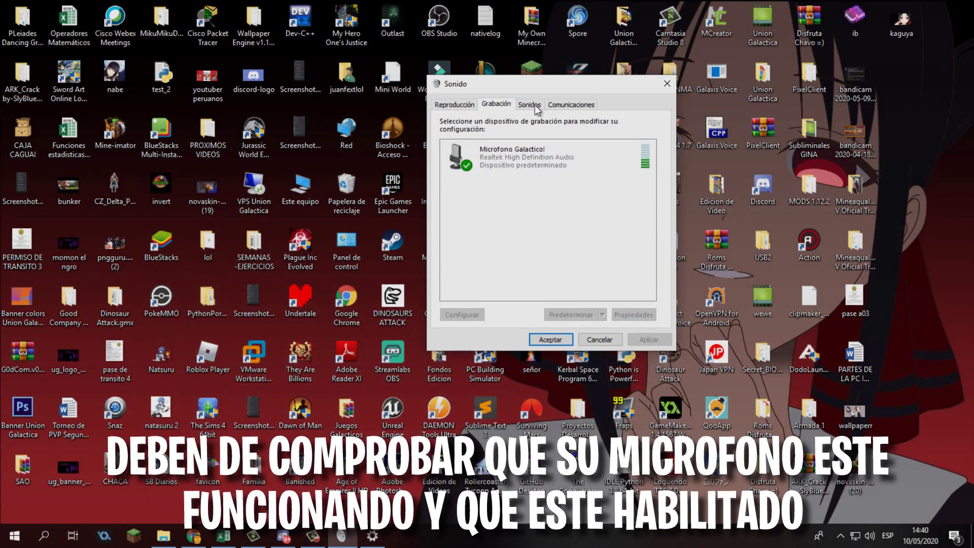
Step: Check the system sounds and playback devices in the Sonido dialog and close it
left_click(530, 105)
left_click(455, 105)
left_click(668, 84)
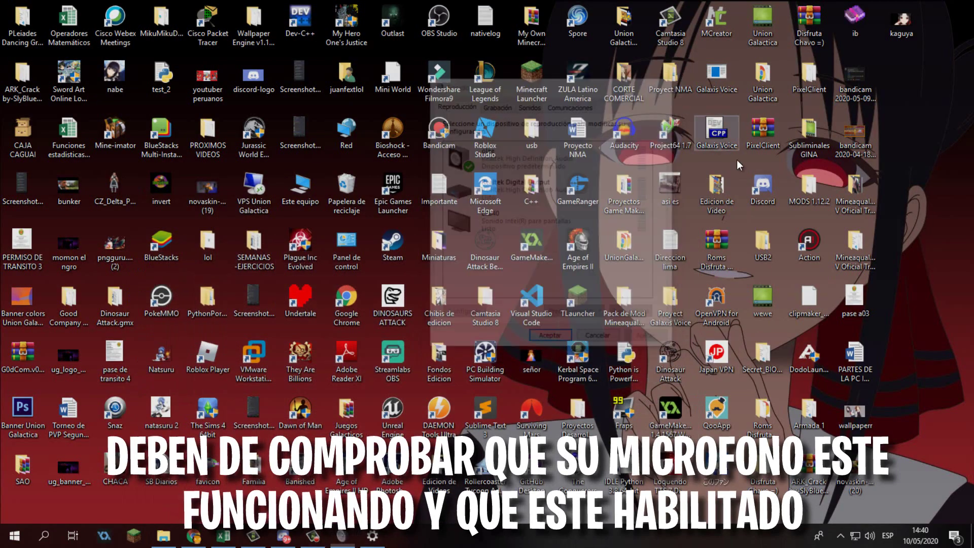